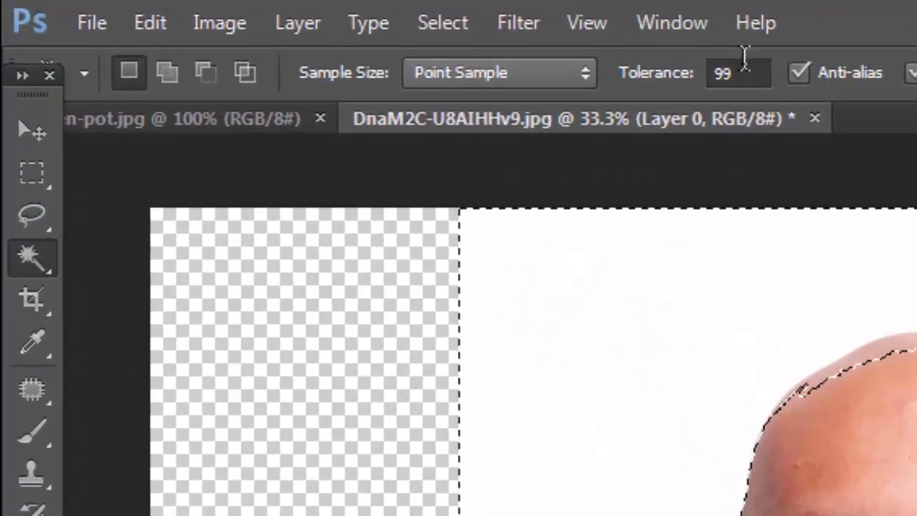
# Set the Magic Wand tolerance to 15 and clear the existing selection around the portrait.
pyautogui.click(741, 72)
pyautogui.write('15')
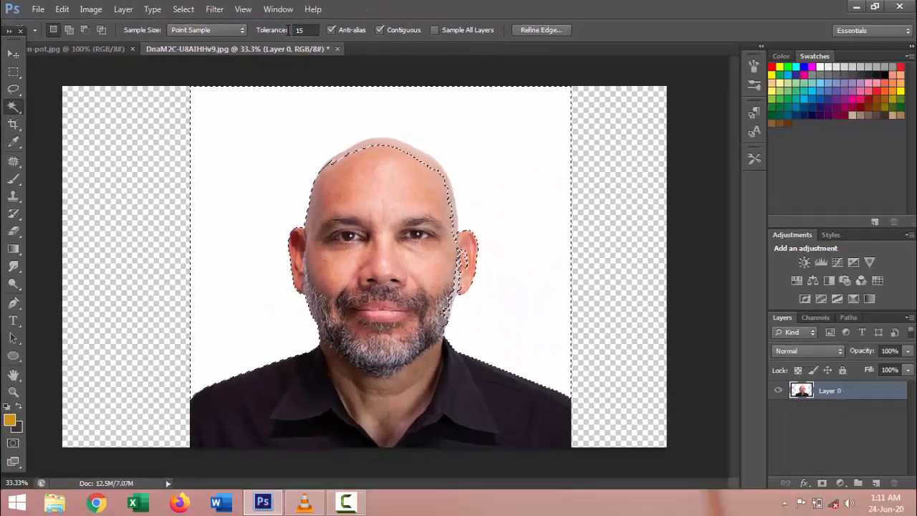
pyautogui.hotkey('ctrl', 'd')
# Select the portrait's white background with the Magic Wand, delete it and clear the selection.
pyautogui.rightClick(11, 109)
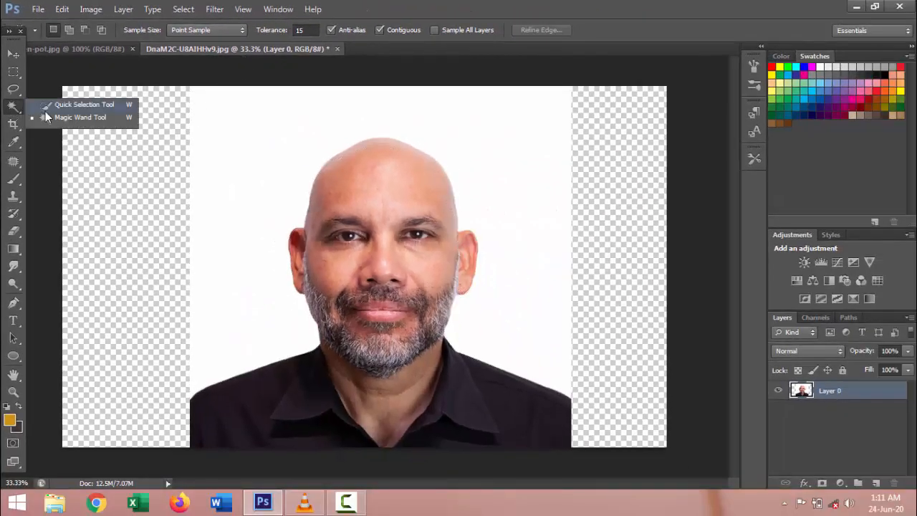
pyautogui.click(58, 119)
pyautogui.click(268, 145)
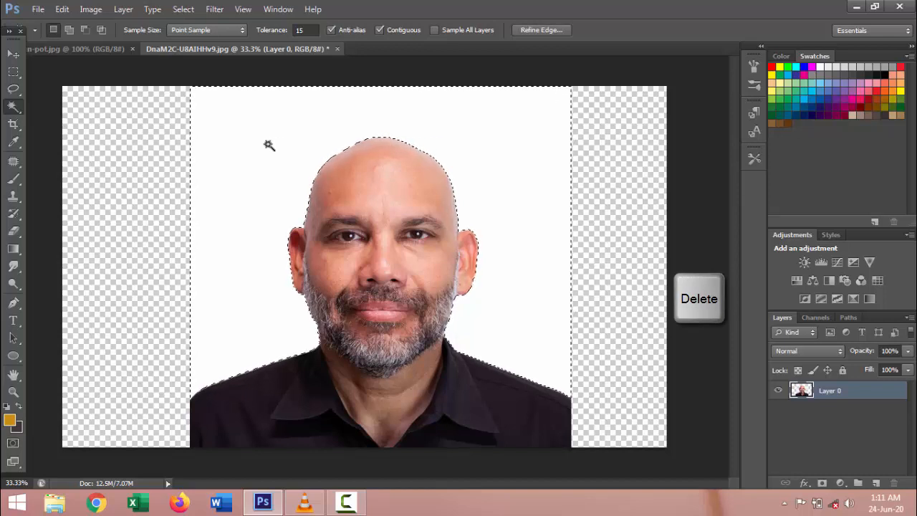
pyautogui.press('Delete')
pyautogui.hotkey('ctrl', 'd')
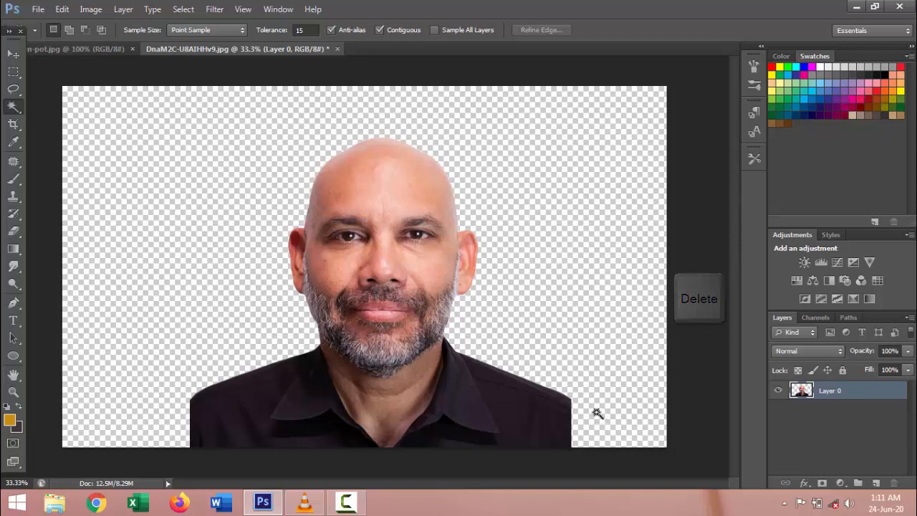
# Outline the missing shoulder area on the portrait's right side with the Pen tool and convert the path to a selection.
pyautogui.press('p')
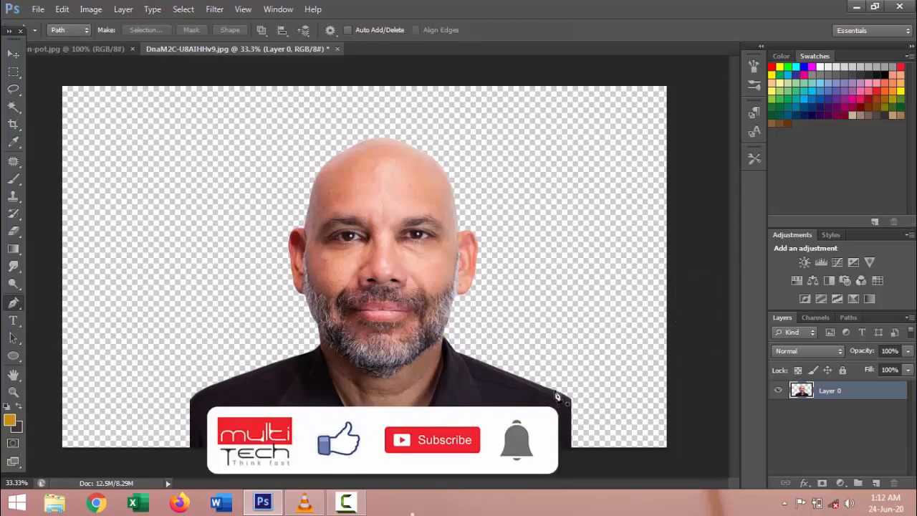
pyautogui.click(555, 391)
pyautogui.moveTo(639, 450); pyautogui.dragTo(652, 476)
pyautogui.click(555, 391)
pyautogui.hotkey('ctrl', 'Return')
# Fill the selected shoulder area with cloned shirt fabric using the Clone Stamp, blending along the shoulder edge.
pyautogui.press('s')
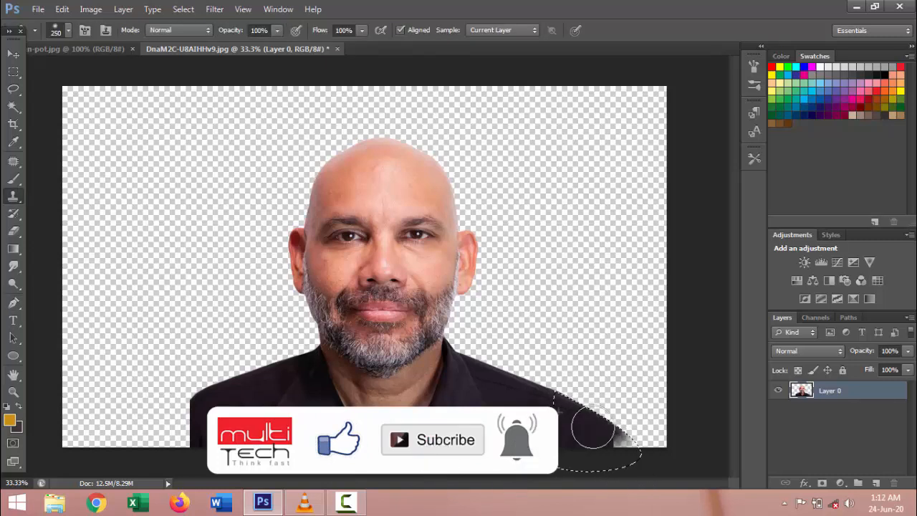
pyautogui.scroll(1, 565, 401)
pyautogui.moveTo(579, 396)
pyautogui.mouseDown()
pyautogui.moveTo(597, 471)
pyautogui.moveTo(537, 395)
pyautogui.mouseUp()
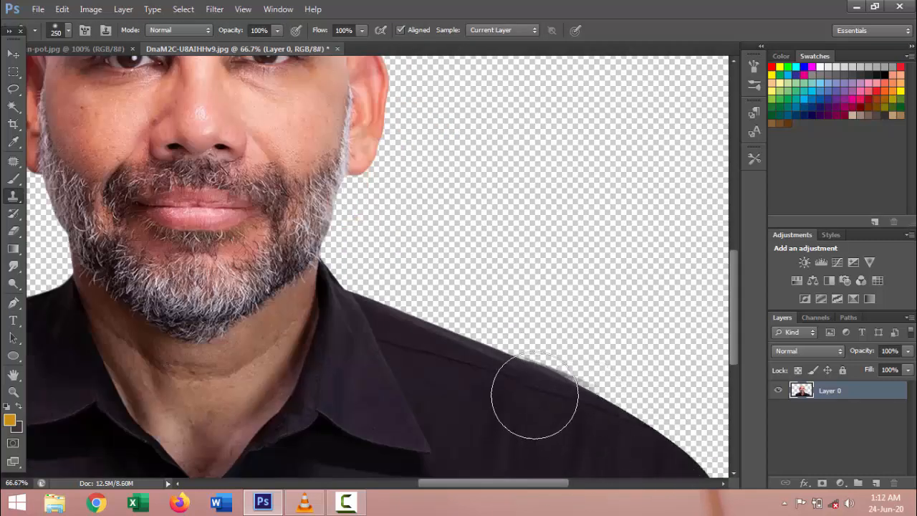
# Rebuild the shoulder on the portrait's left side by cloning shirt fabric into a pen-drawn selection, and clear the selection.
pyautogui.press('p')
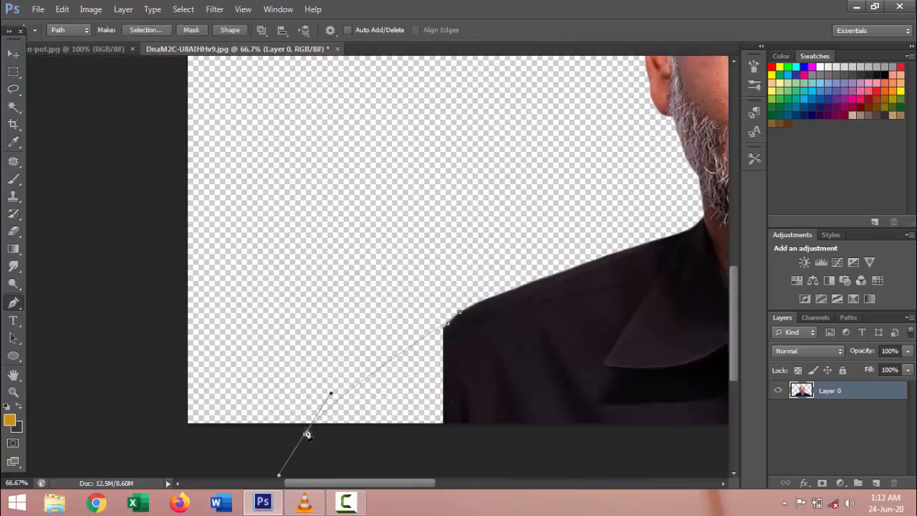
pyautogui.hotkey('ctrl', 'Return')
pyautogui.press('s')
pyautogui.moveTo(495, 317)
pyautogui.mouseDown()
pyautogui.moveTo(436, 339)
pyautogui.moveTo(444, 375)
pyautogui.moveTo(377, 426)
pyautogui.mouseUp()
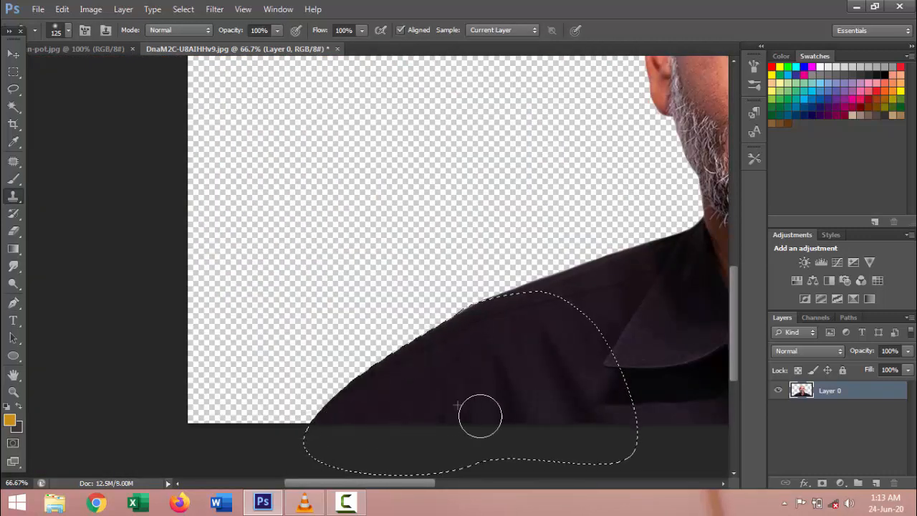
pyautogui.moveTo(480, 415); pyautogui.dragTo(494, 391)
pyautogui.hotkey('ctrl', 'd')
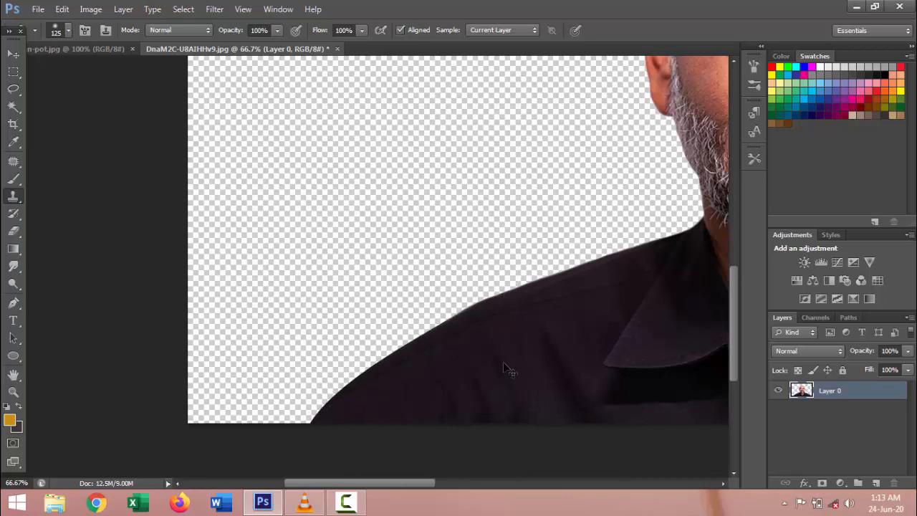
# In the pot document, select the broken pot using the Magic Wand and convert the Background into a regular layer.
pyautogui.keyDown('alt'); pyautogui.click(508, 293); pyautogui.keyUp('alt')
pyautogui.keyDown('alt'); pyautogui.click(528, 293); pyautogui.keyUp('alt')
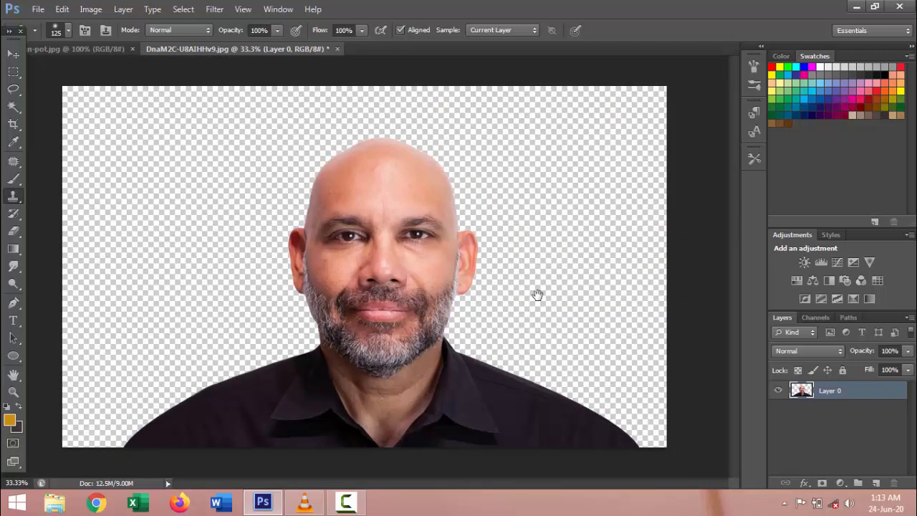
pyautogui.click(59, 48)
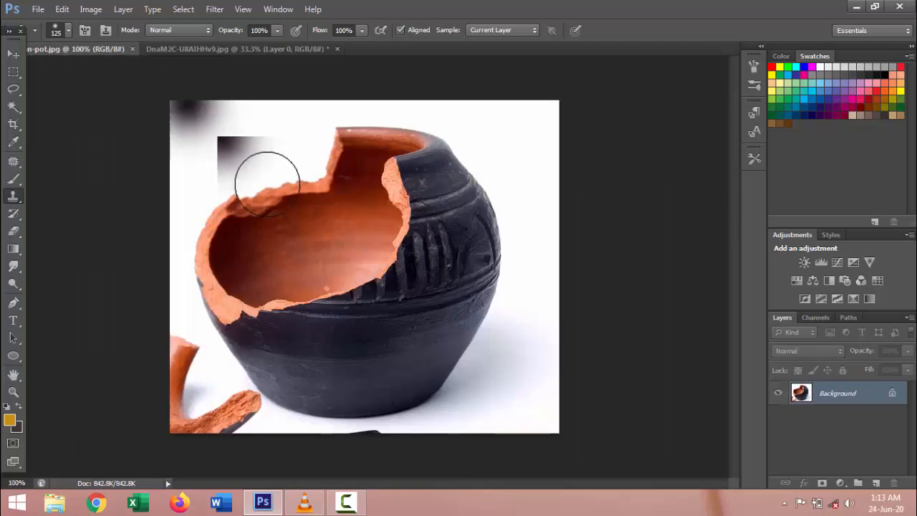
pyautogui.click(13, 106)
pyautogui.click(242, 127)
pyautogui.doubleClick(837, 392)
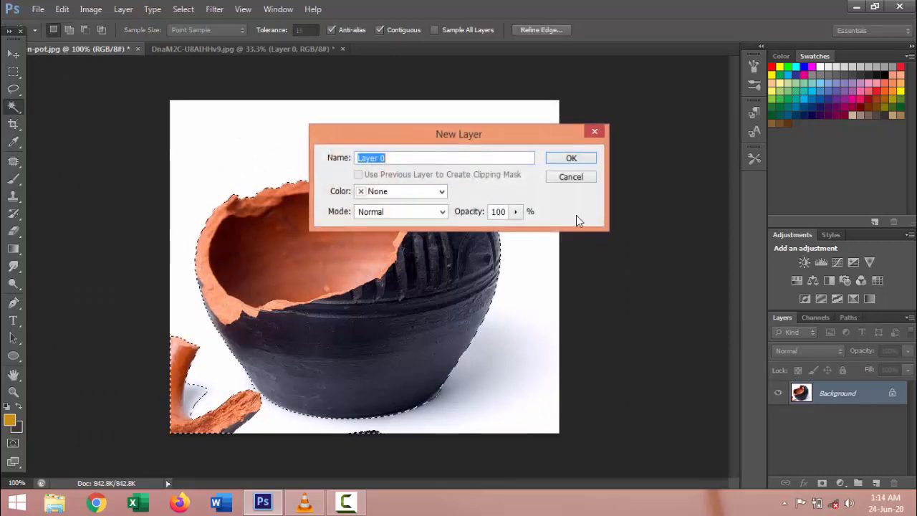
pyautogui.click(571, 158)
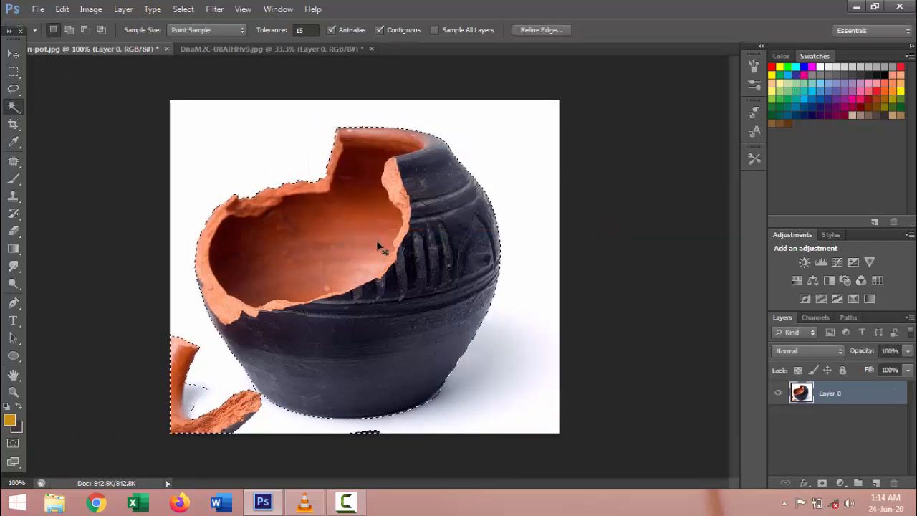
# Cut the selected pot and paste it as a new layer into the portrait document.
pyautogui.click(61, 9)
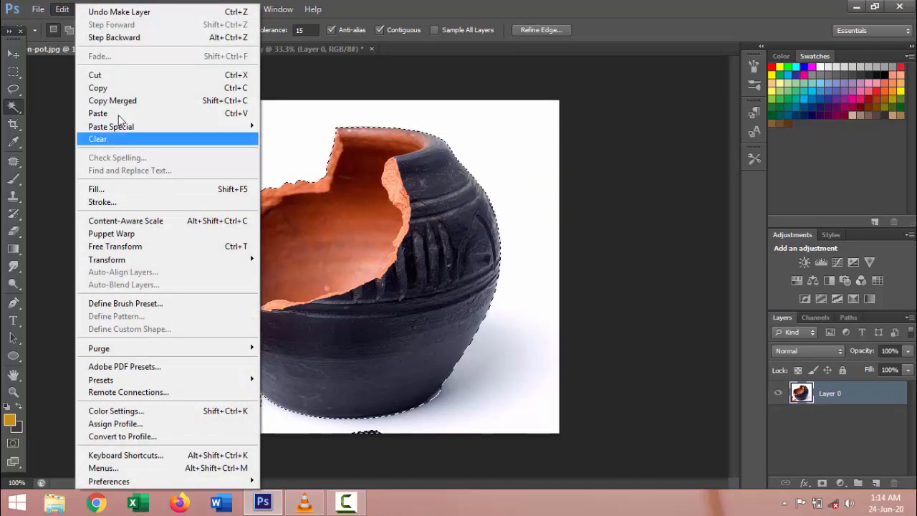
pyautogui.click(130, 74)
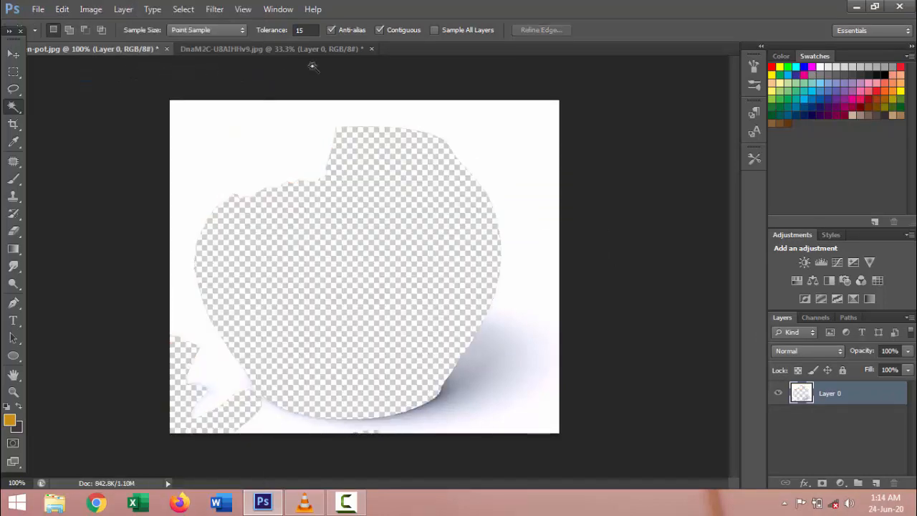
pyautogui.click(371, 48)
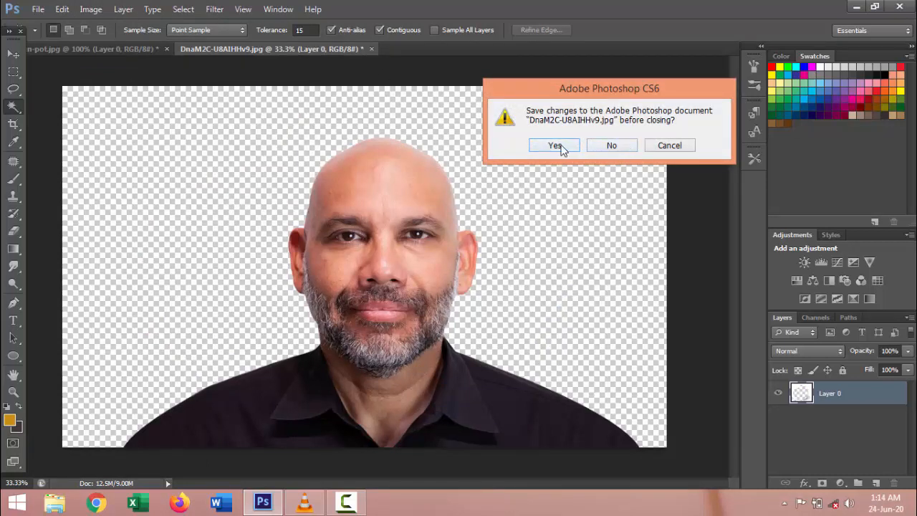
pyautogui.click(661, 148)
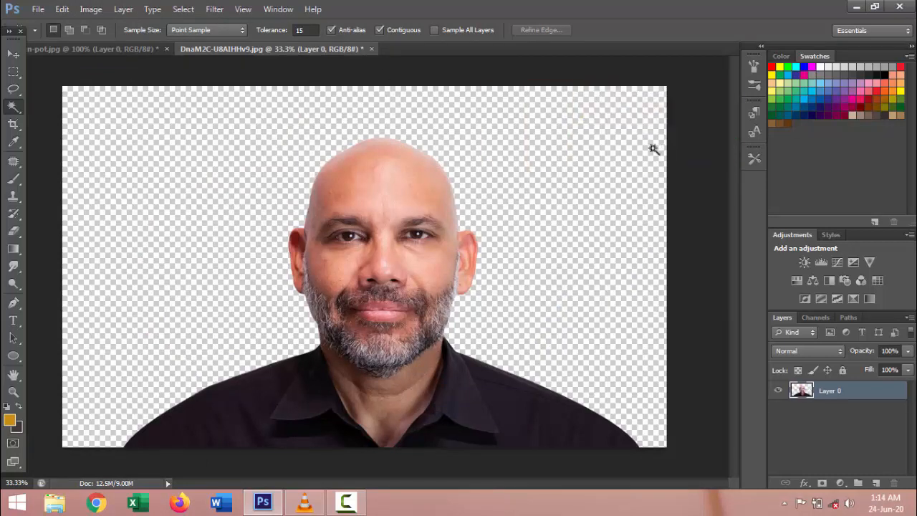
pyautogui.click(60, 10)
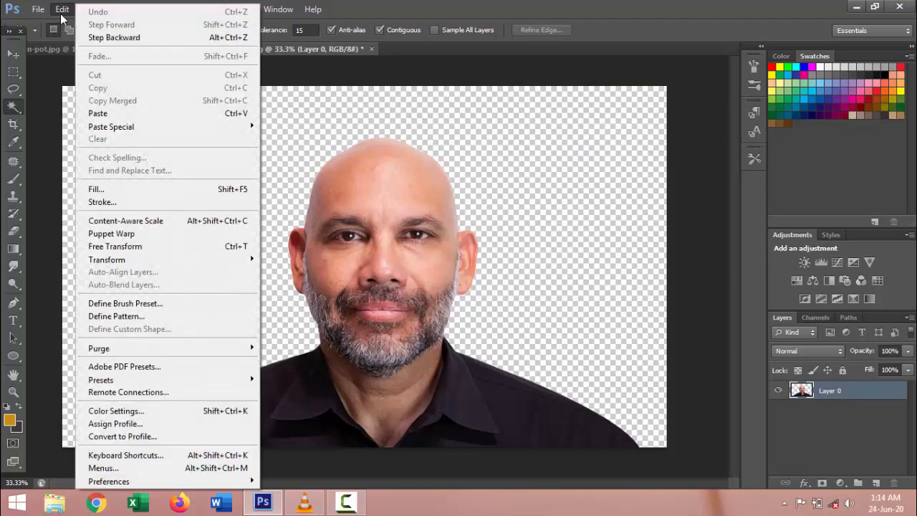
pyautogui.click(117, 115)
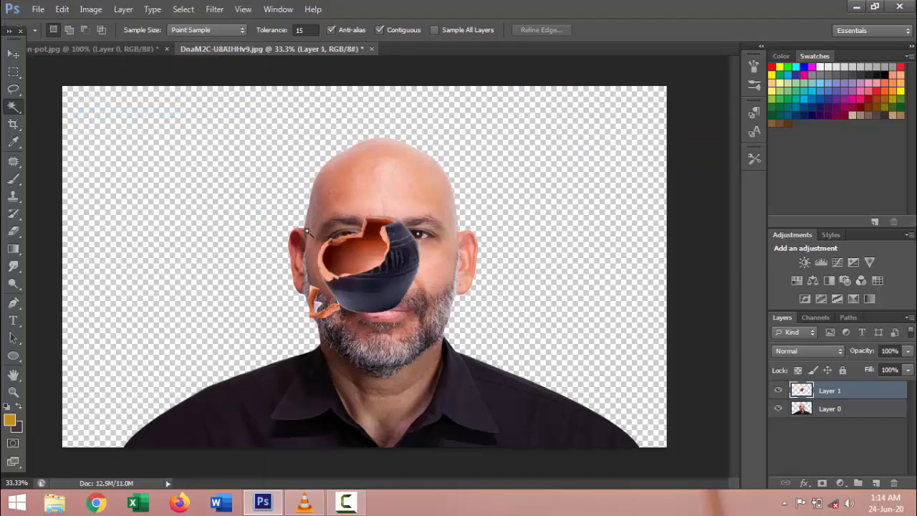
# Move and enlarge the pasted pot until it covers the man's whole head.
pyautogui.press('v')
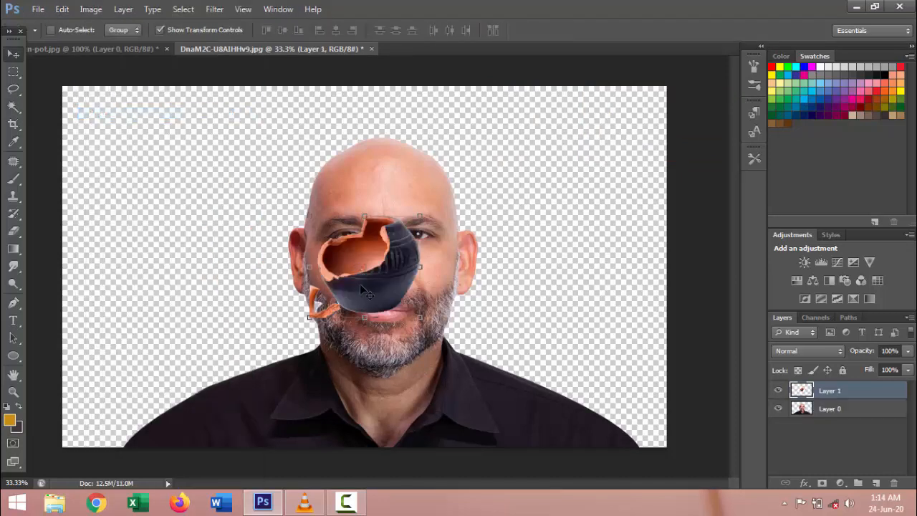
pyautogui.moveTo(359, 283); pyautogui.dragTo(313, 259)
pyautogui.moveTo(358, 294); pyautogui.dragTo(453, 335)
pyautogui.press('Return')
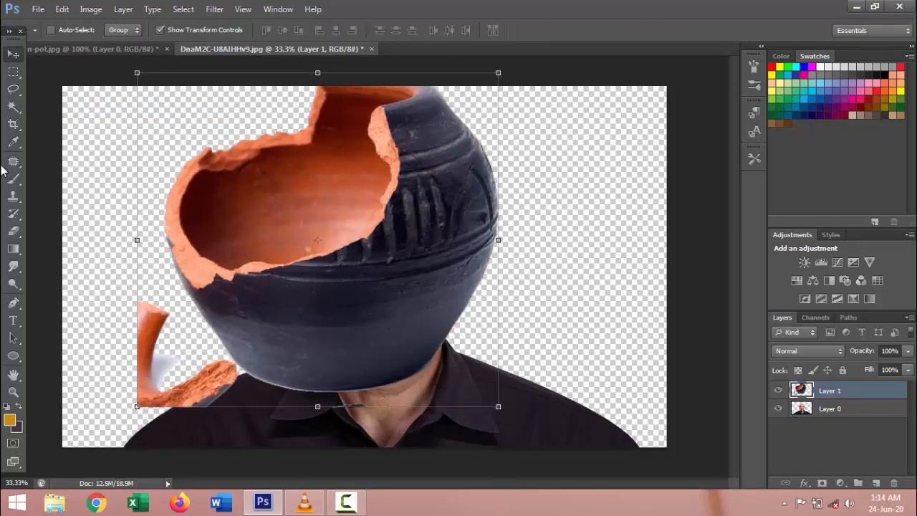
# Outline the loose shards beside the pot with a closed Pen path, convert it to a selection and delete them.
pyautogui.click(14, 303)
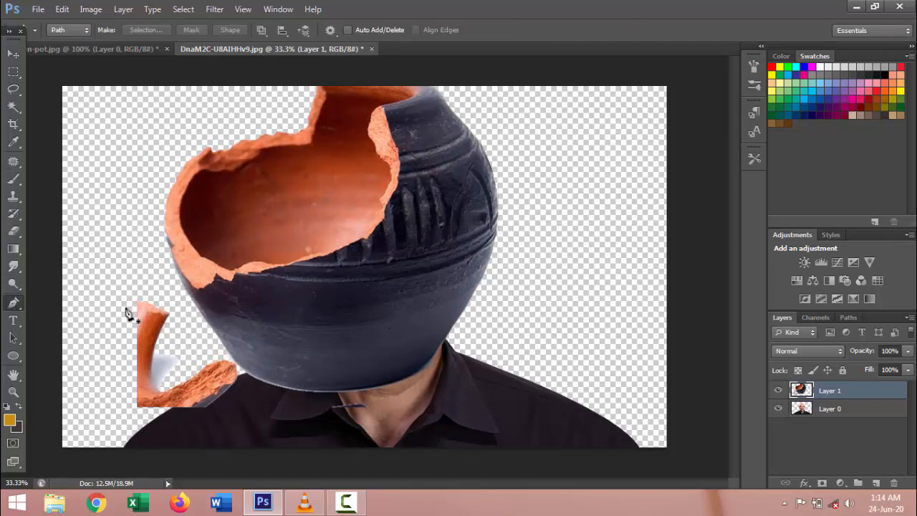
pyautogui.moveTo(199, 330); pyautogui.dragTo(221, 344)
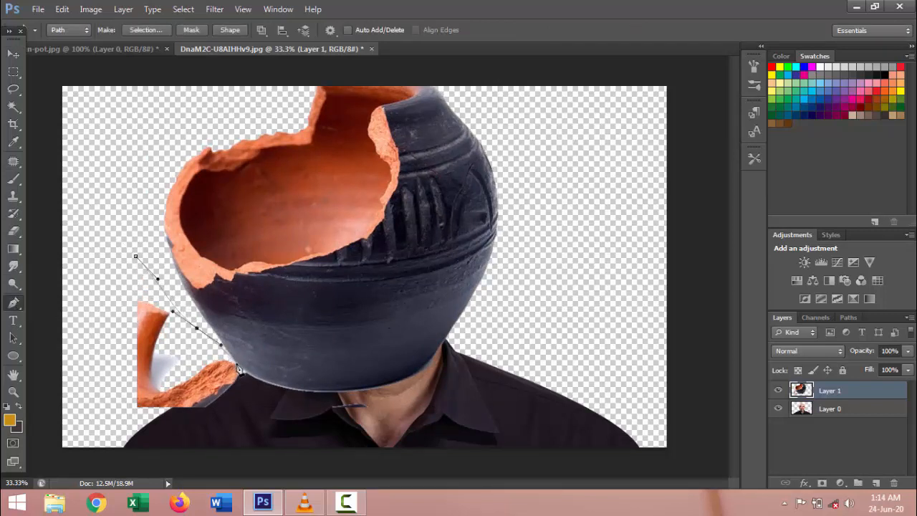
pyautogui.click(218, 428)
pyautogui.click(129, 431)
pyautogui.click(91, 342)
pyautogui.click(97, 290)
pyautogui.moveTo(135, 256); pyautogui.dragTo(158, 278)
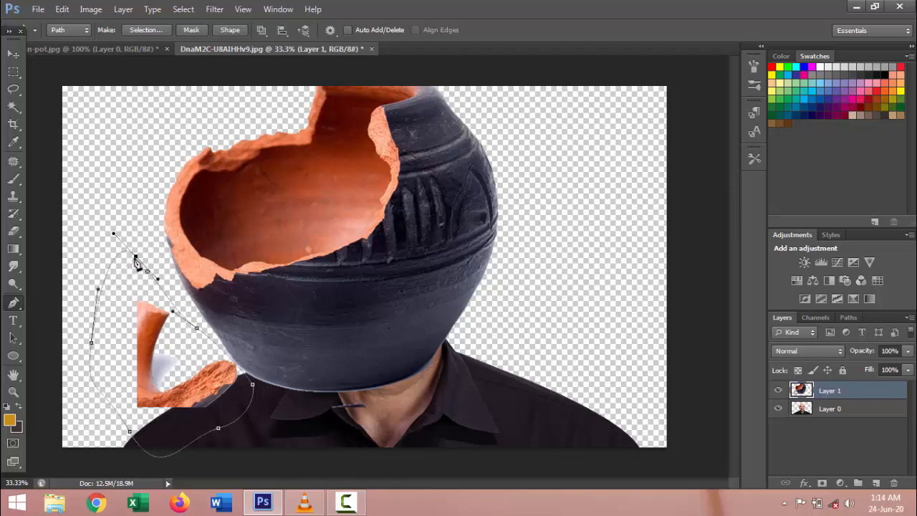
pyautogui.hotkey('ctrl', 'Return')
pyautogui.press('Delete')
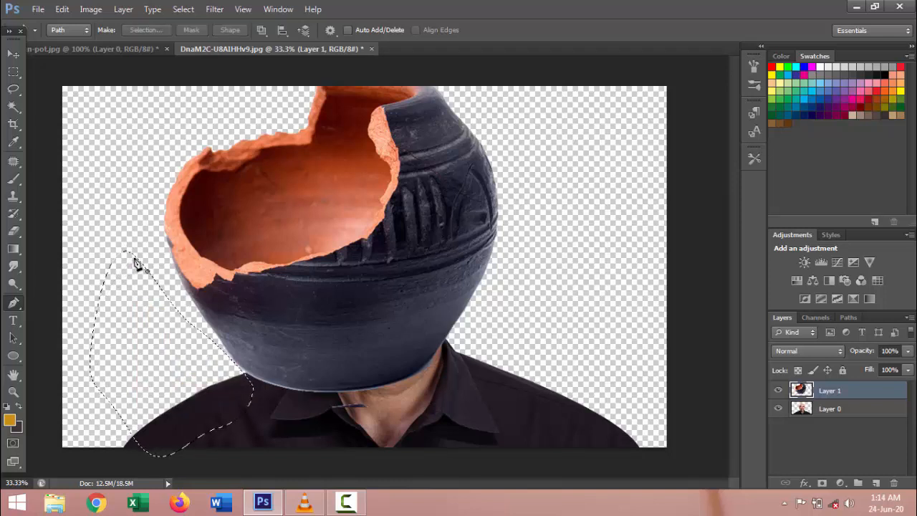
# Scale the pot down to about 36% width and 28% height and place it over the man's forehead and scalp.
pyautogui.press('v')
pyautogui.moveTo(410, 282); pyautogui.dragTo(443, 359)
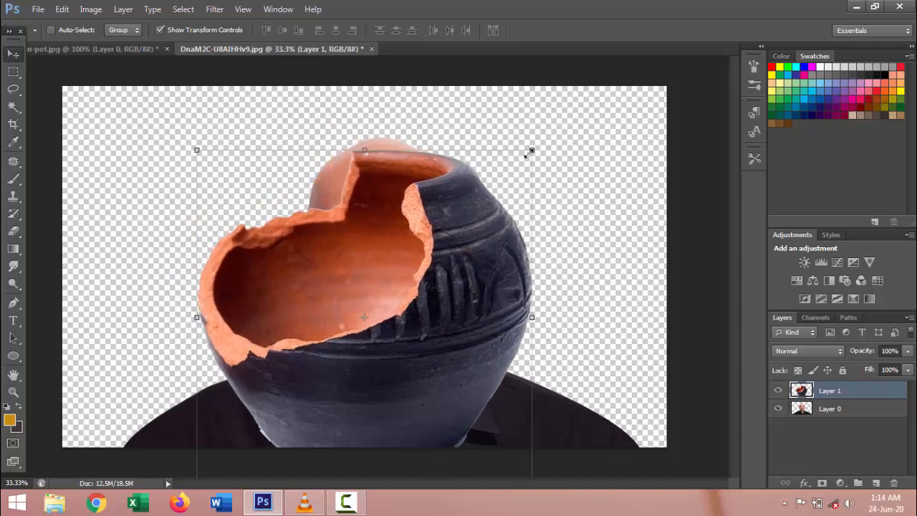
pyautogui.moveTo(531, 149); pyautogui.dragTo(448, 234)
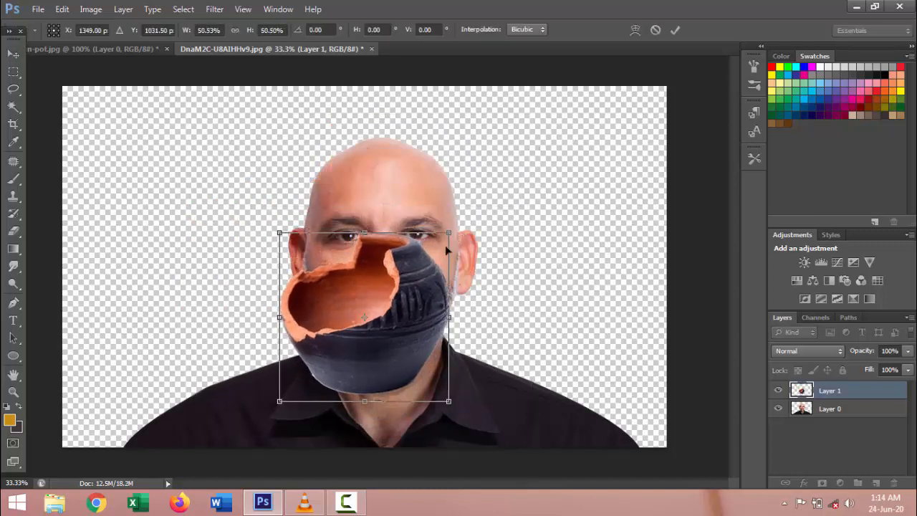
pyautogui.moveTo(410, 268); pyautogui.dragTo(473, 144)
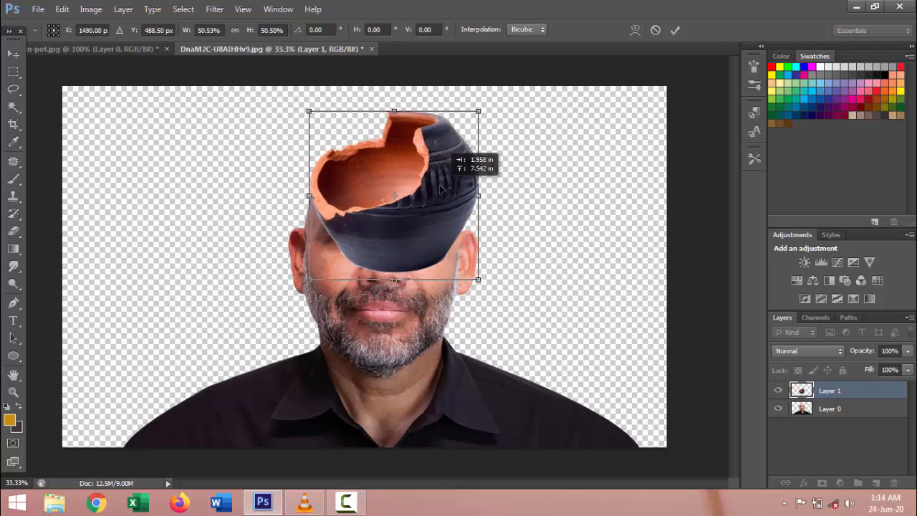
pyautogui.hotkey('ctrl', '1')
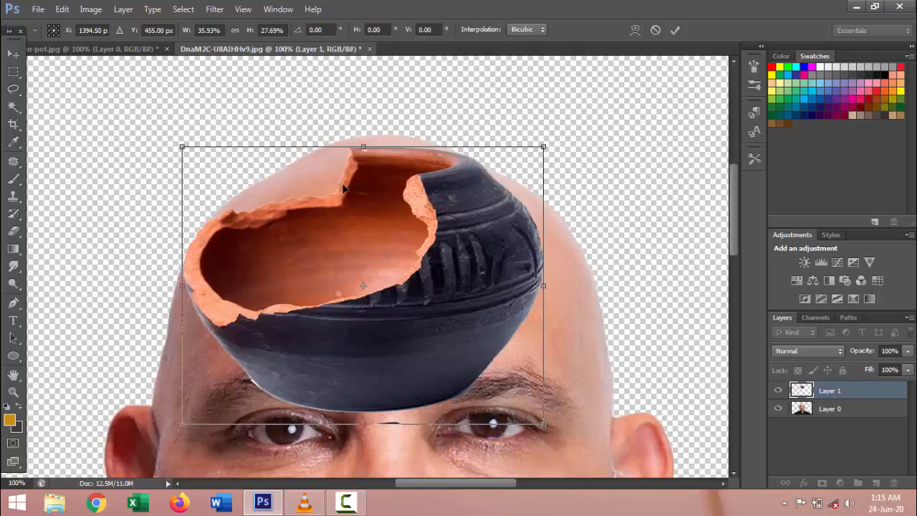
pyautogui.press('Return')
# Stretch the pot downward to about 116% of its height so it reaches the eyes.
pyautogui.hotkey('ctrl', '-')
pyautogui.moveTo(372, 389); pyautogui.dragTo(372, 418)
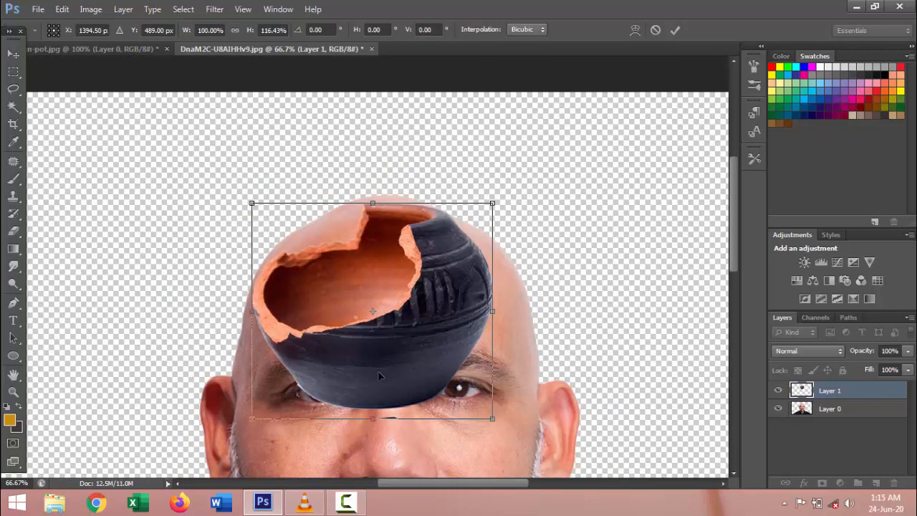
pyautogui.press('Return')
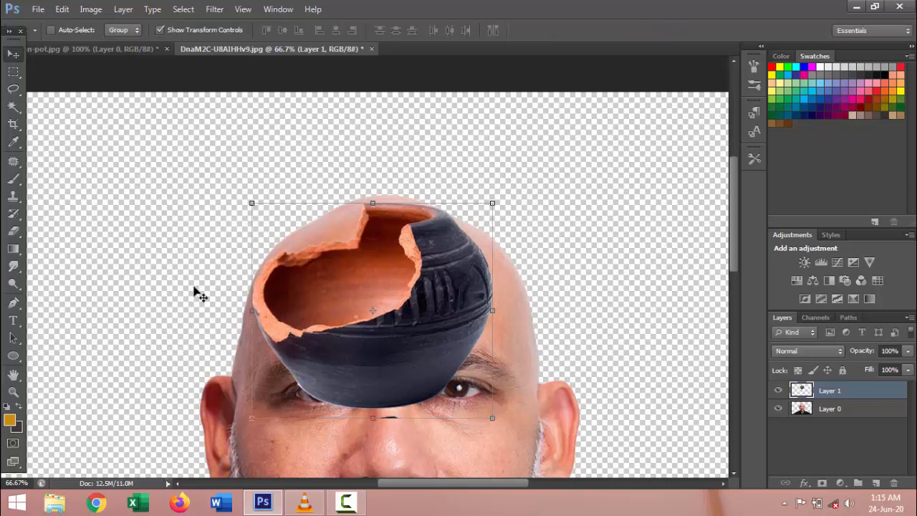
# Make the portrait layer active and set the Eraser to a 250 px brush.
pyautogui.click(13, 230)
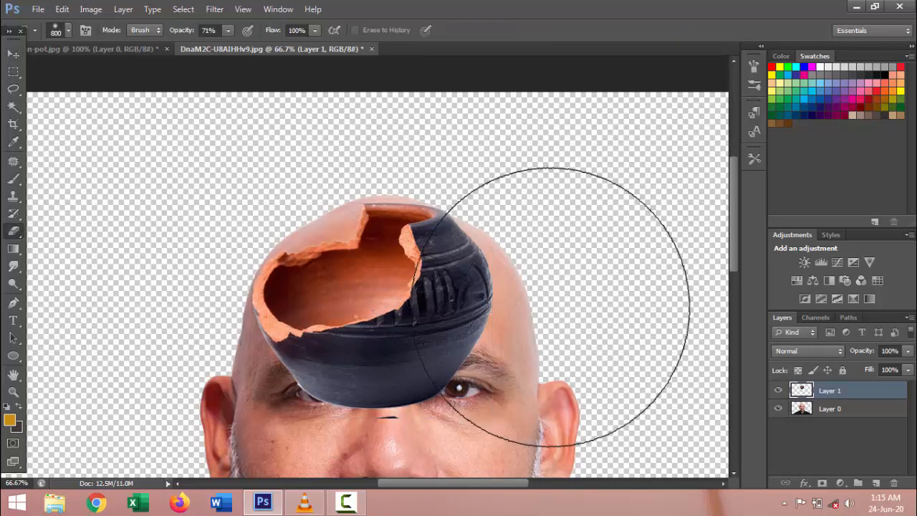
pyautogui.hotkey('alt', '[')
pyautogui.press('[')
pyautogui.press('[')
pyautogui.press('[')
pyautogui.press('[')
pyautogui.press('[')
pyautogui.press('[')
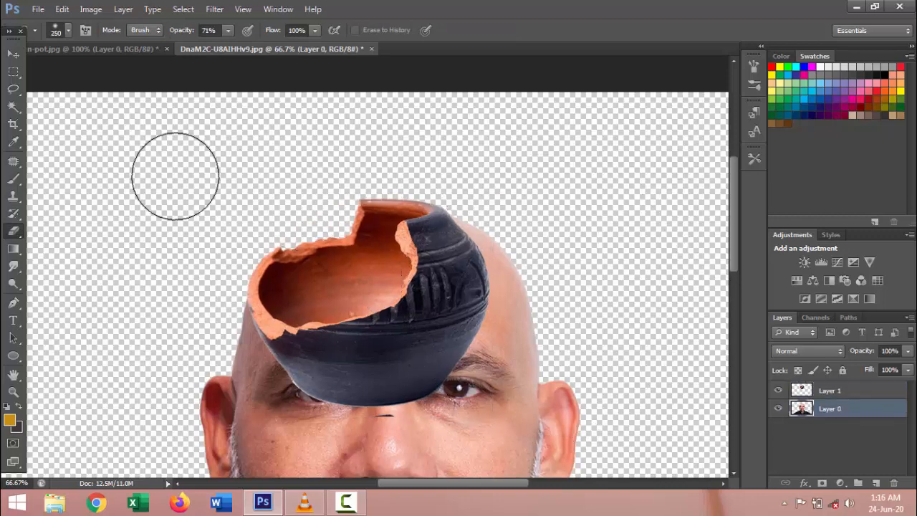
# Set the Eraser to 88 px and 100% opacity and erase the pot layer's dark outer wall over the forehead.
pyautogui.click(68, 31)
pyautogui.moveTo(76, 80); pyautogui.dragTo(77, 71)
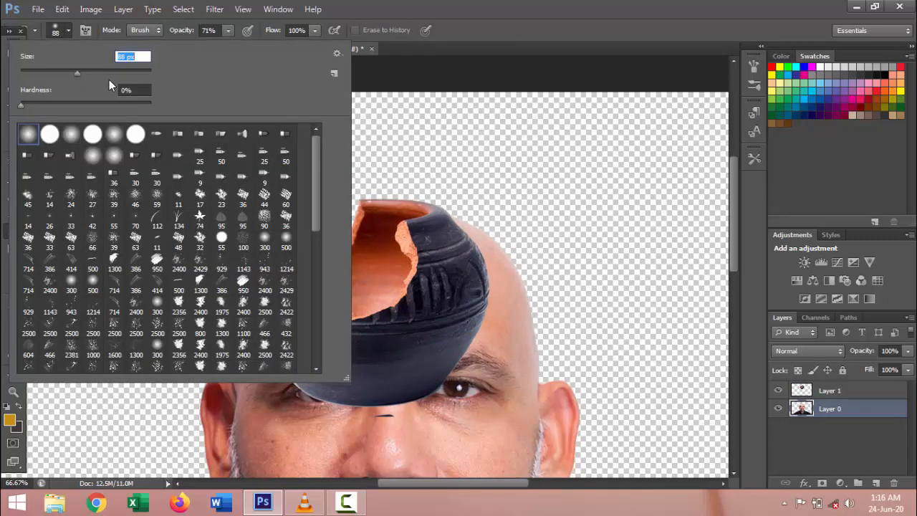
pyautogui.press('Return')
pyautogui.keyDown('ctrl'); pyautogui.click(470, 239); pyautogui.keyUp('ctrl')
pyautogui.moveTo(470, 239); pyautogui.dragTo(467, 351)
pyautogui.click(227, 30)
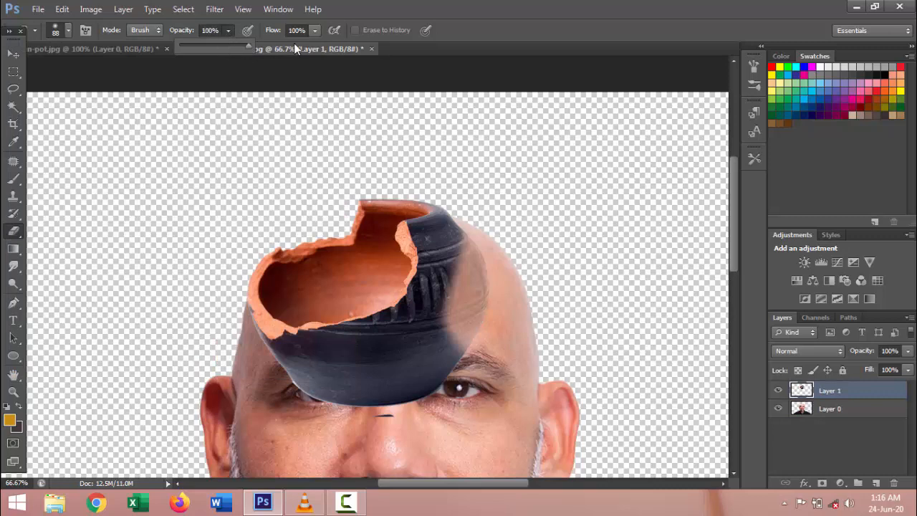
pyautogui.moveTo(483, 248)
pyautogui.mouseDown()
pyautogui.moveTo(453, 284)
pyautogui.moveTo(457, 269)
pyautogui.moveTo(443, 331)
pyautogui.moveTo(365, 382)
pyautogui.moveTo(313, 359)
pyautogui.mouseUp()
# Erase the dark clay closer to the pot's broken rim with a 30 px brush.
pyautogui.hotkey('ctrl', '+')
pyautogui.hotkey('ctrl', '+')
pyautogui.hotkey('ctrl', '+')
pyautogui.hotkey('ctrl', '+')
pyautogui.hotkey('ctrl', '+')
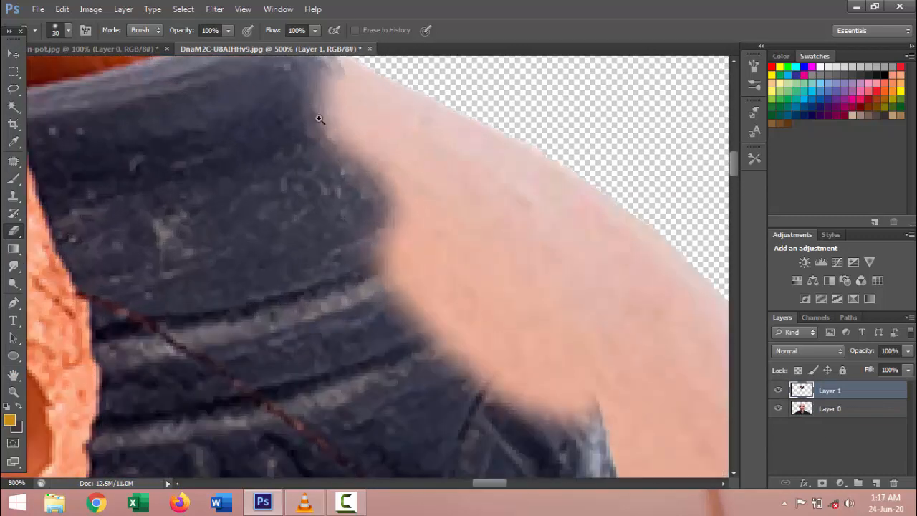
pyautogui.hotkey('ctrl', '-')
pyautogui.moveTo(184, 291)
pyautogui.mouseDown()
pyautogui.moveTo(108, 318)
pyautogui.moveTo(395, 287)
pyautogui.moveTo(373, 272)
pyautogui.mouseUp()
pyautogui.rightClick(363, 260)
pyautogui.press('Escape')
pyautogui.hotkey('ctrl', '-')
pyautogui.hotkey('ctrl', '-')
pyautogui.moveTo(219, 317)
pyautogui.mouseDown()
pyautogui.moveTo(164, 232)
pyautogui.moveTo(362, 174)
pyautogui.moveTo(461, 197)
pyautogui.mouseUp()
# Clear the leftover pot wall around the forehead and temple with a 90 px Eraser and set its opacity to 66%.
pyautogui.hotkey('ctrl', '-')
pyautogui.hotkey('ctrl', '-')
pyautogui.hotkey('ctrl', '-')
pyautogui.press(']')
pyautogui.press(']')
pyautogui.press(']')
pyautogui.press(']')
pyautogui.press(']')
pyautogui.press('6')
pyautogui.press('6')
pyautogui.moveTo(530, 301)
pyautogui.mouseDown()
pyautogui.moveTo(484, 243)
pyautogui.moveTo(568, 321)
pyautogui.mouseUp()
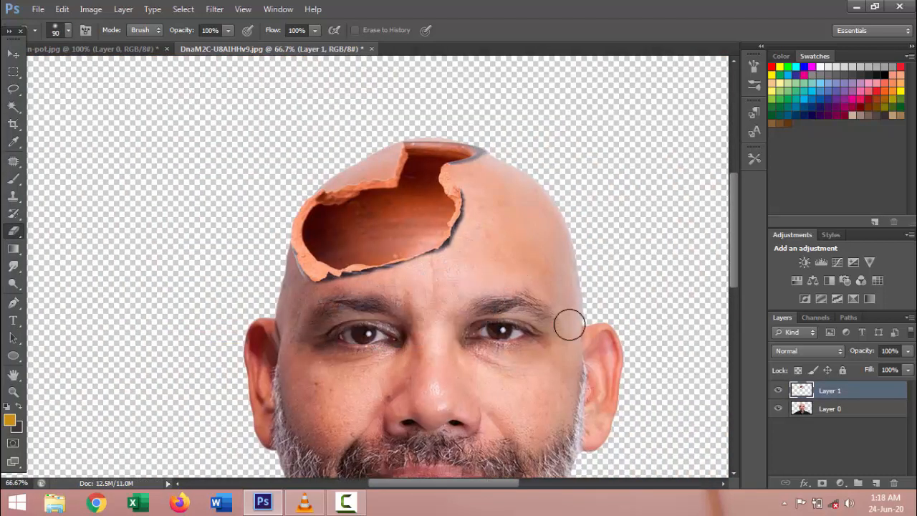
# Reduce the Eraser to 20 px and erase the dark fringe along the broken rim on the upper forehead.
pyautogui.hotkey('ctrl', '+')
pyautogui.hotkey('ctrl', '+')
pyautogui.hotkey('ctrl', '+')
pyautogui.hotkey('ctrl', '+')
pyautogui.press('[')
pyautogui.press('[')
pyautogui.press('[')
pyautogui.press('[')
pyautogui.press('[')
pyautogui.moveTo(379, 387); pyautogui.dragTo(374, 299)
pyautogui.scroll(-3, 375, 298)
pyautogui.moveTo(401, 337); pyautogui.dragTo(389, 297)
pyautogui.scroll(-3, 430, 237)
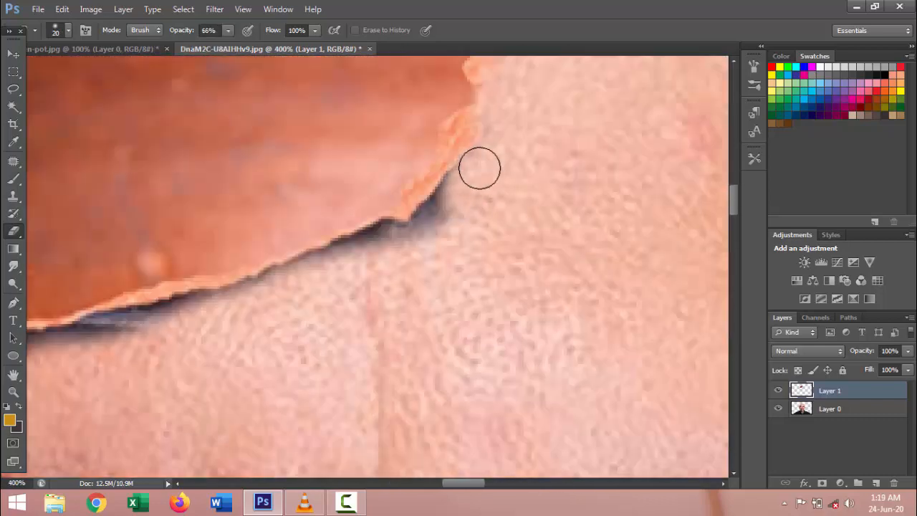
# Erase the dark fringe below the broken rim, from the middle of the forehead around to the near temple.
pyautogui.moveTo(477, 165)
pyautogui.mouseDown()
pyautogui.moveTo(418, 234)
pyautogui.moveTo(365, 241)
pyautogui.mouseUp()
pyautogui.hscroll(-3, 444, 245)
pyautogui.moveTo(444, 246); pyautogui.dragTo(188, 297)
pyautogui.hscroll(-3, 188, 296)
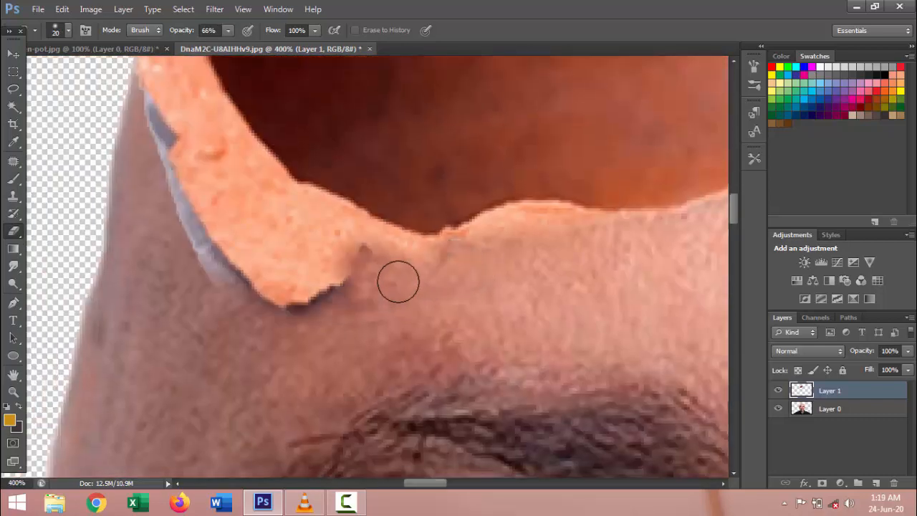
pyautogui.moveTo(397, 280); pyautogui.dragTo(280, 332)
pyautogui.keyDown('ctrl'); pyautogui.keyDown('alt'); pyautogui.click(426, 303); pyautogui.keyUp('alt'); pyautogui.keyUp('ctrl')
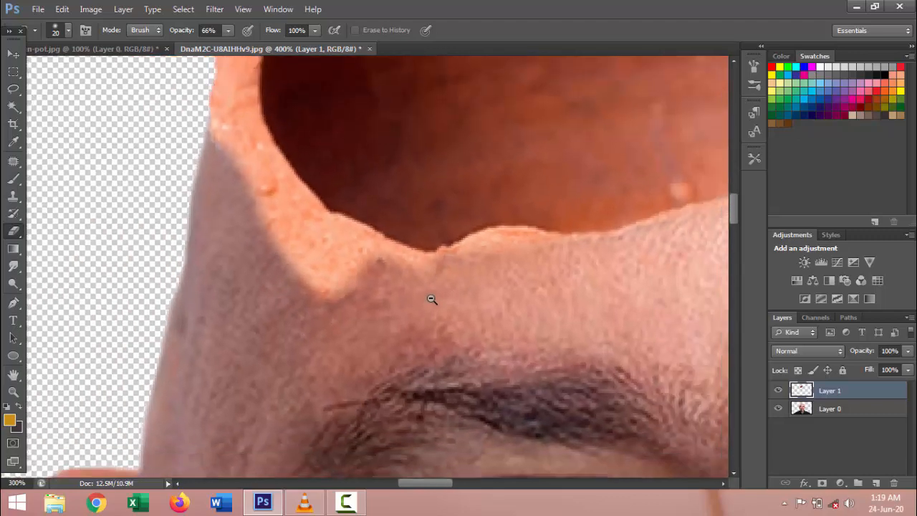
pyautogui.keyDown('ctrl'); pyautogui.keyDown('alt'); pyautogui.click(429, 301); pyautogui.keyUp('alt'); pyautogui.keyUp('ctrl')
pyautogui.keyDown('ctrl'); pyautogui.keyDown('alt'); pyautogui.click(429, 299); pyautogui.keyUp('alt'); pyautogui.keyUp('ctrl')
pyautogui.keyDown('ctrl'); pyautogui.keyDown('alt'); pyautogui.click(431, 298); pyautogui.keyUp('alt'); pyautogui.keyUp('ctrl')
pyautogui.keyDown('ctrl'); pyautogui.keyDown('alt'); pyautogui.click(432, 297); pyautogui.keyUp('alt'); pyautogui.keyUp('ctrl')
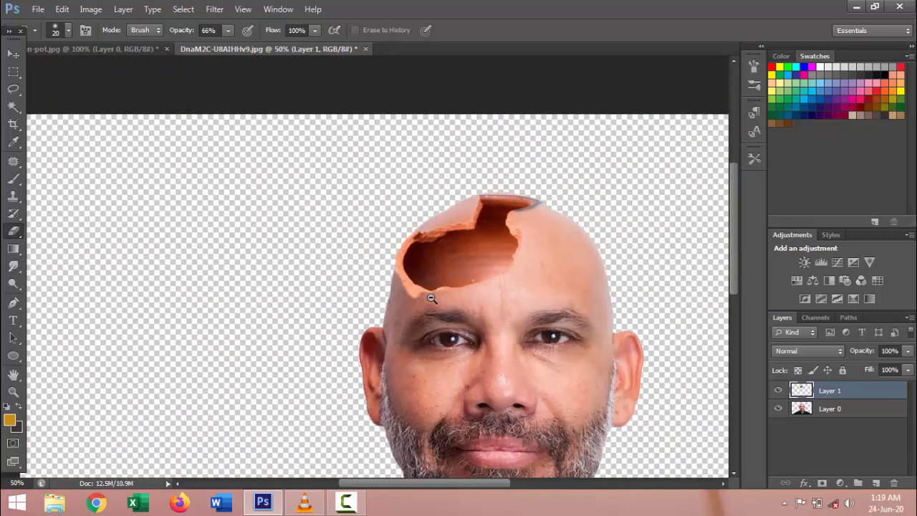
pyautogui.keyDown('ctrl'); pyautogui.keyDown('alt'); pyautogui.click(501, 296); pyautogui.keyUp('alt'); pyautogui.keyUp('ctrl')
# On the portrait layer, erase the scalp showing above the pot's broken edge with a larger brush up to 125 px.
pyautogui.keyDown('ctrl'); pyautogui.click(411, 198); pyautogui.keyUp('ctrl')
pyautogui.keyDown('ctrl'); pyautogui.click(350, 191); pyautogui.keyUp('ctrl')
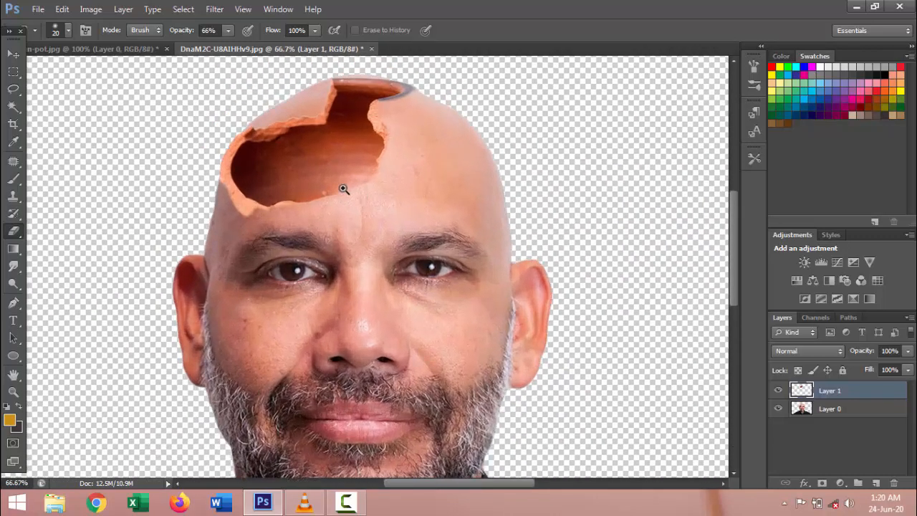
pyautogui.keyDown('ctrl'); pyautogui.click(344, 188); pyautogui.keyUp('ctrl')
pyautogui.moveTo(364, 137); pyautogui.dragTo(373, 176)
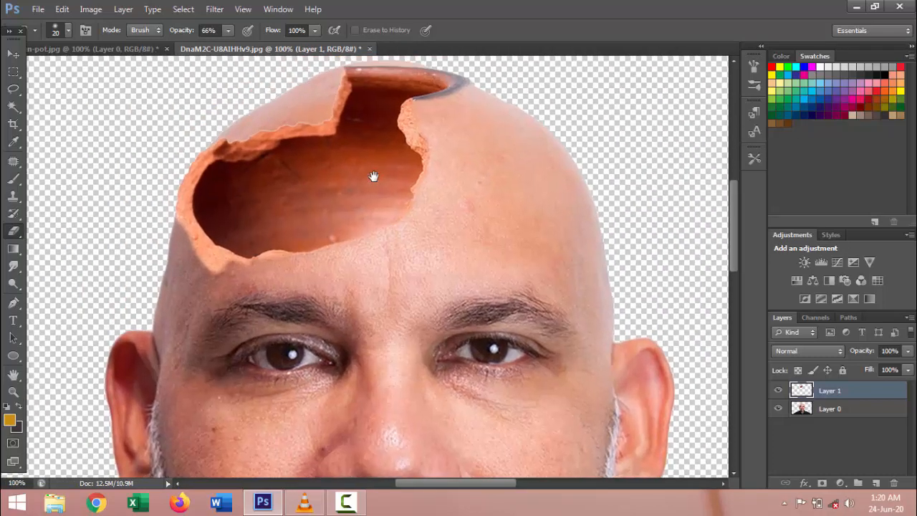
pyautogui.click(801, 410)
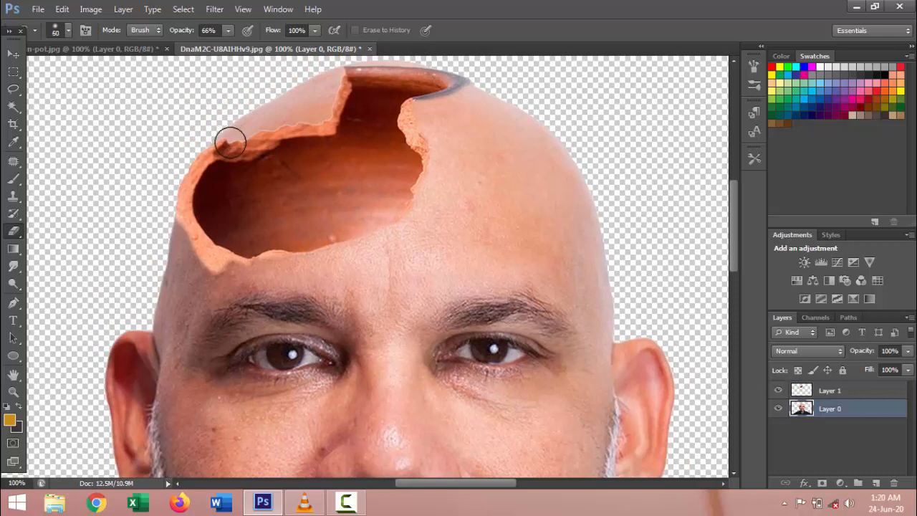
pyautogui.press(']')
pyautogui.press(']')
pyautogui.moveTo(224, 137)
pyautogui.mouseDown()
pyautogui.moveTo(247, 167)
pyautogui.moveTo(226, 132)
pyautogui.moveTo(273, 147)
pyautogui.moveTo(289, 107)
pyautogui.moveTo(260, 126)
pyautogui.moveTo(403, 59)
pyautogui.mouseUp()
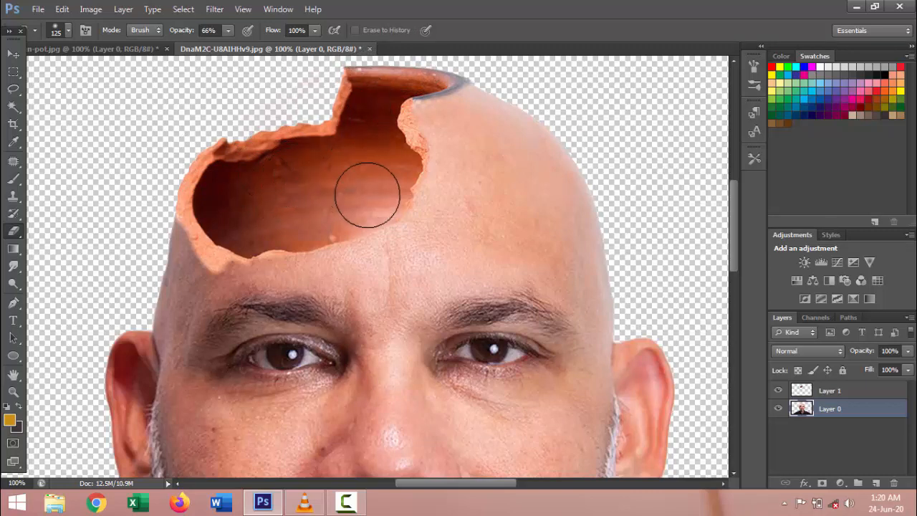
# Scale the pot layer up to about 108% width and 113% height, then pull its upper corner slightly inward and apply.
pyautogui.press('v')
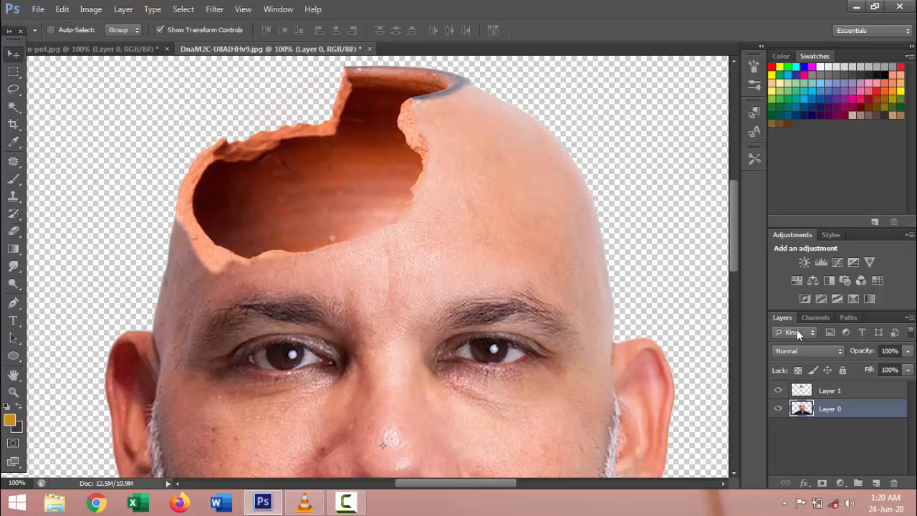
pyautogui.click(802, 389)
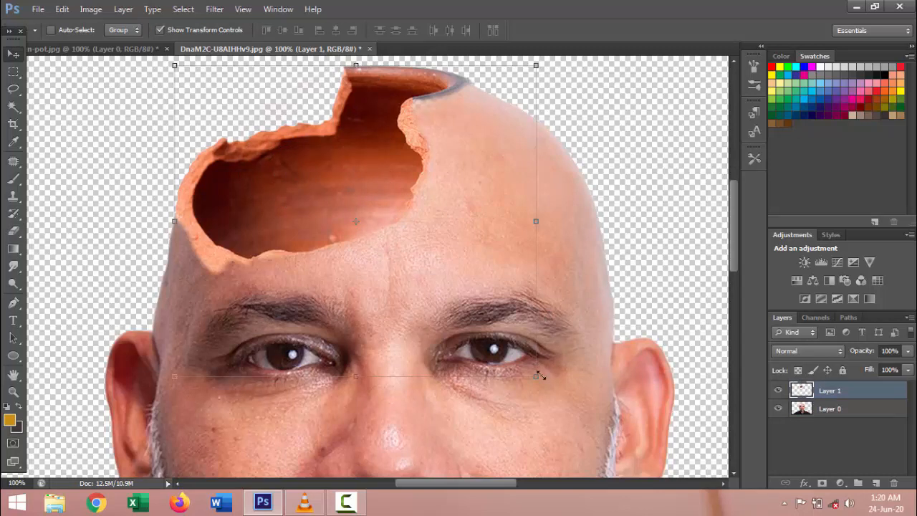
pyautogui.moveTo(537, 379); pyautogui.dragTo(567, 420)
pyautogui.moveTo(486, 375); pyautogui.dragTo(483, 373)
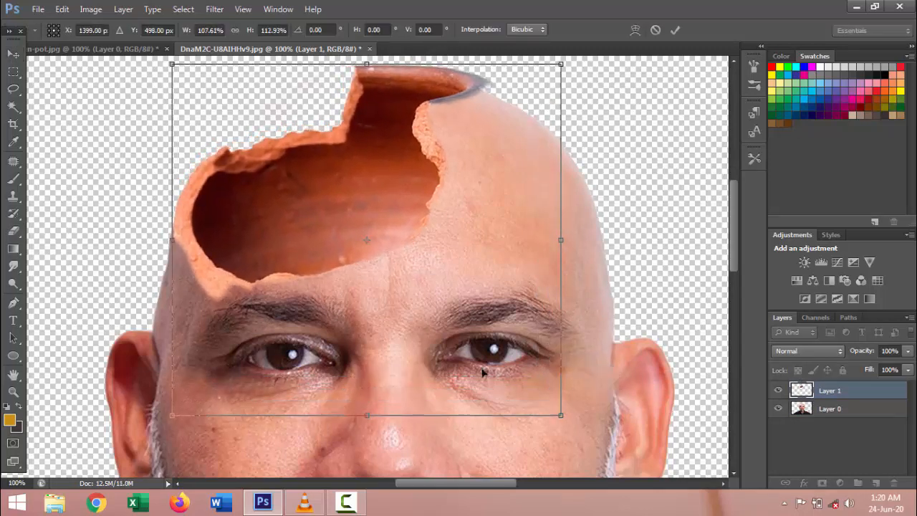
pyautogui.moveTo(561, 64); pyautogui.dragTo(552, 73)
pyautogui.press('Return')
pyautogui.press('v')
pyautogui.hotkey('ctrl', '-')
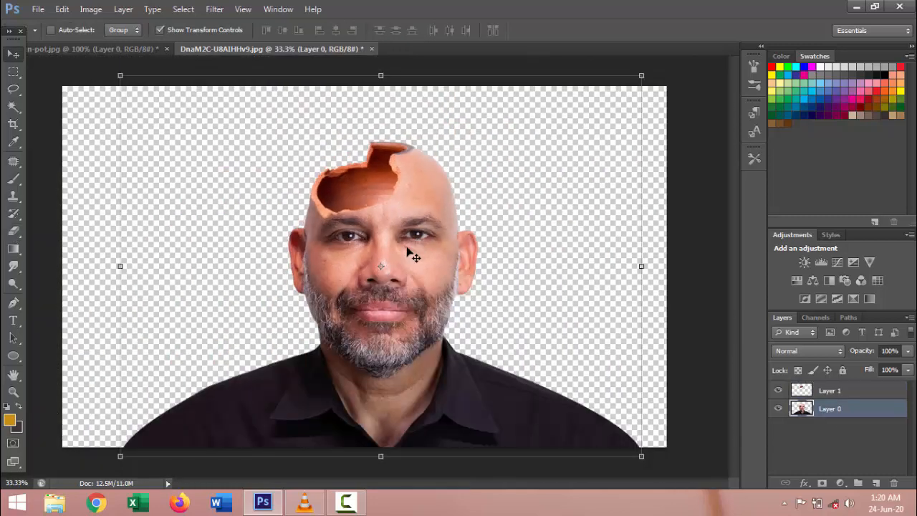
# Enlarge the pot layer further so its opening spreads wider and lower across the forehead, and apply the transform.
pyautogui.keyDown('ctrl'); pyautogui.click(399, 189); pyautogui.keyUp('ctrl')
pyautogui.moveTo(474, 321); pyautogui.dragTo(548, 348)
pyautogui.moveTo(222, 321); pyautogui.dragTo(220, 348)
pyautogui.moveTo(385, 349); pyautogui.dragTo(385, 365)
pyautogui.moveTo(472, 93); pyautogui.dragTo(479, 101)
pyautogui.press('Return')
pyautogui.keyDown('alt'); pyautogui.click(389, 260); pyautogui.keyUp('alt')
pyautogui.keyDown('alt'); pyautogui.click(388, 260); pyautogui.keyUp('alt')
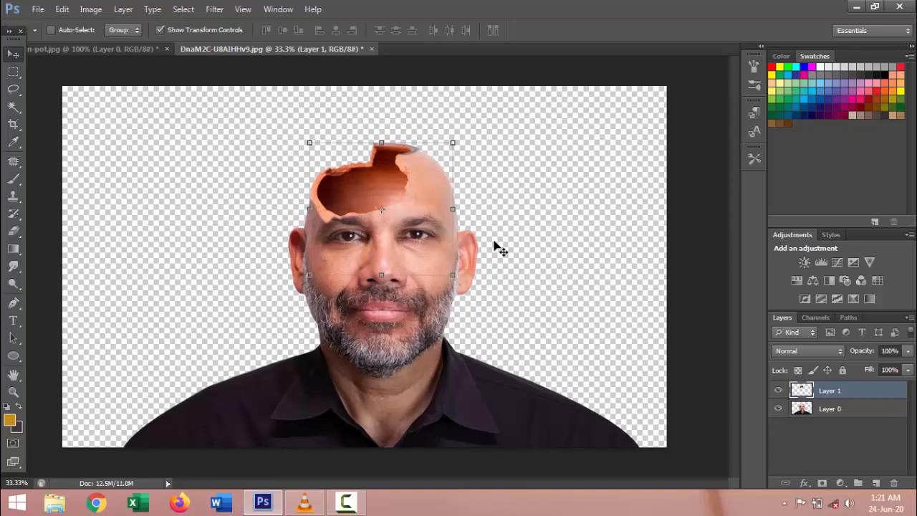
# Crop the canvas tighter around the man, trimming the empty sides and the lower part of his shirt.
pyautogui.click(830, 413)
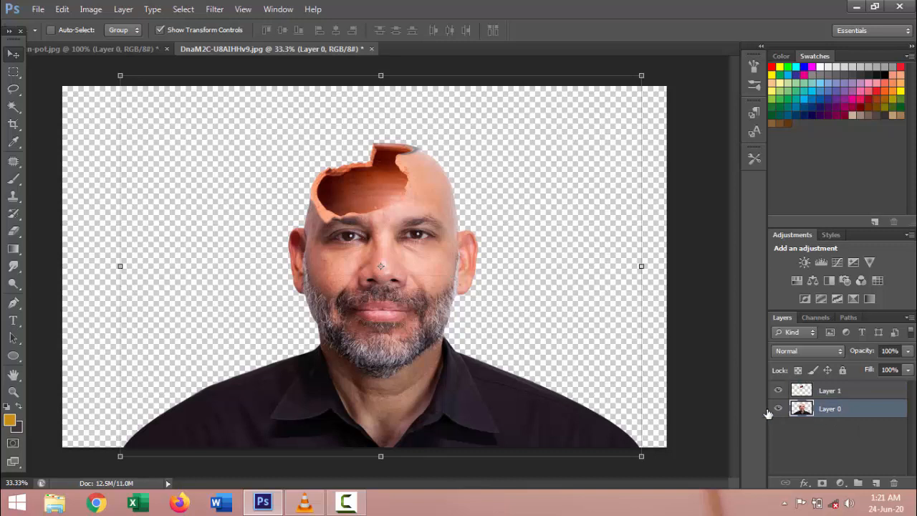
pyautogui.press('c')
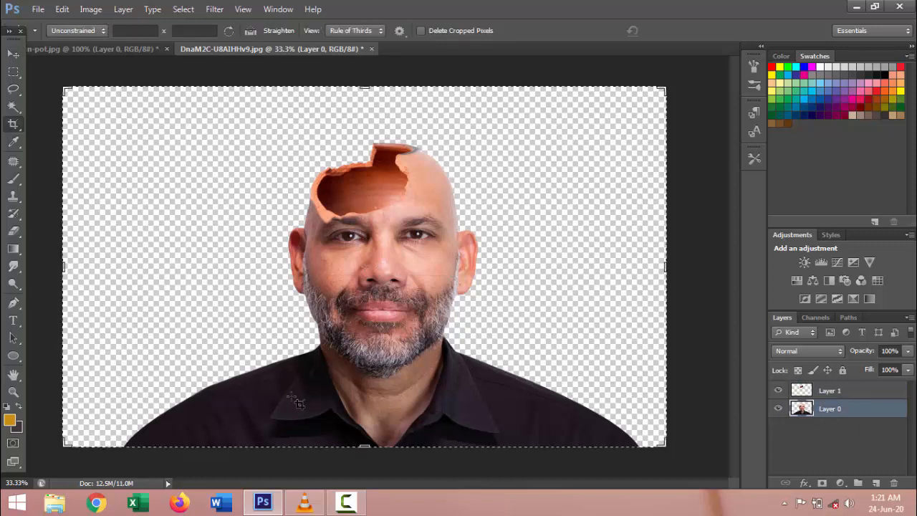
pyautogui.moveTo(61, 449); pyautogui.dragTo(112, 430)
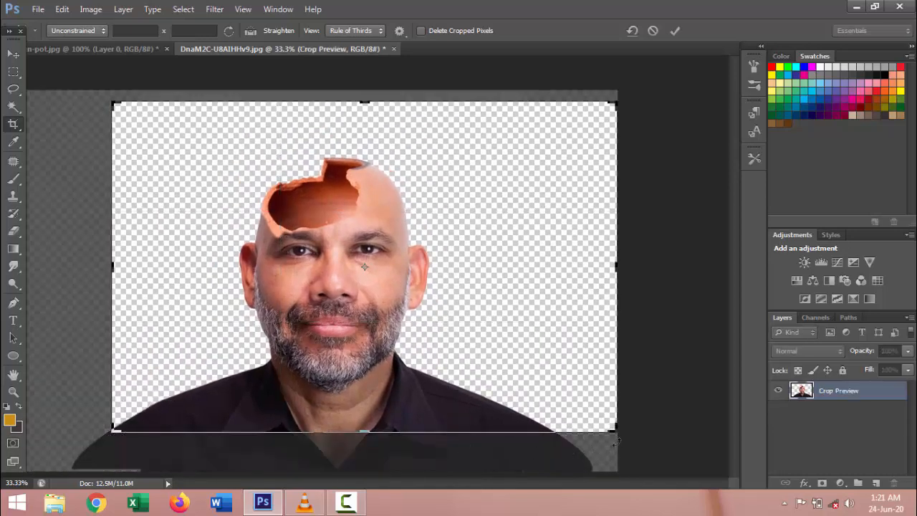
pyautogui.moveTo(620, 436); pyautogui.dragTo(612, 430)
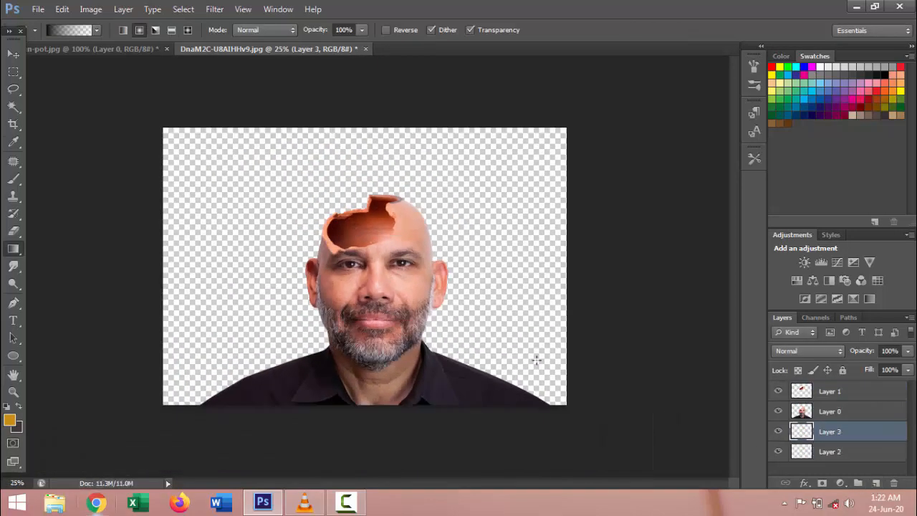
# Fill the bottom layer, Layer 2, with the ochre foreground color.
pyautogui.click(861, 453)
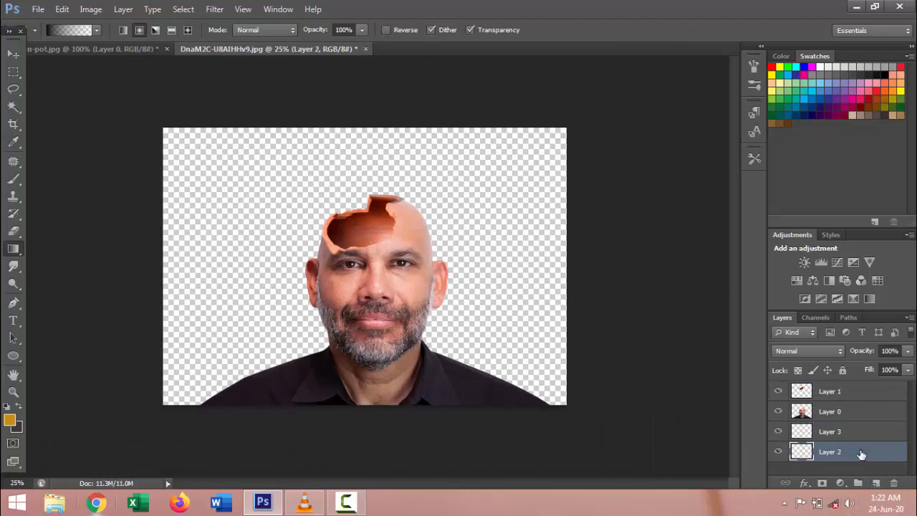
pyautogui.hotkey('ctrl', 'BackSpace')
pyautogui.hotkey('alt', 'BackSpace')
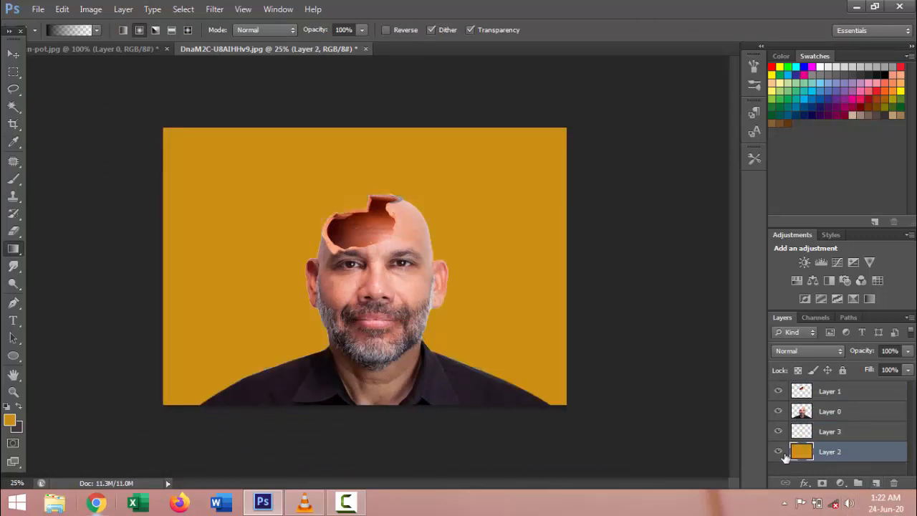
# Change the foreground color to white and fill Layer 2 with it.
pyautogui.click(9, 423)
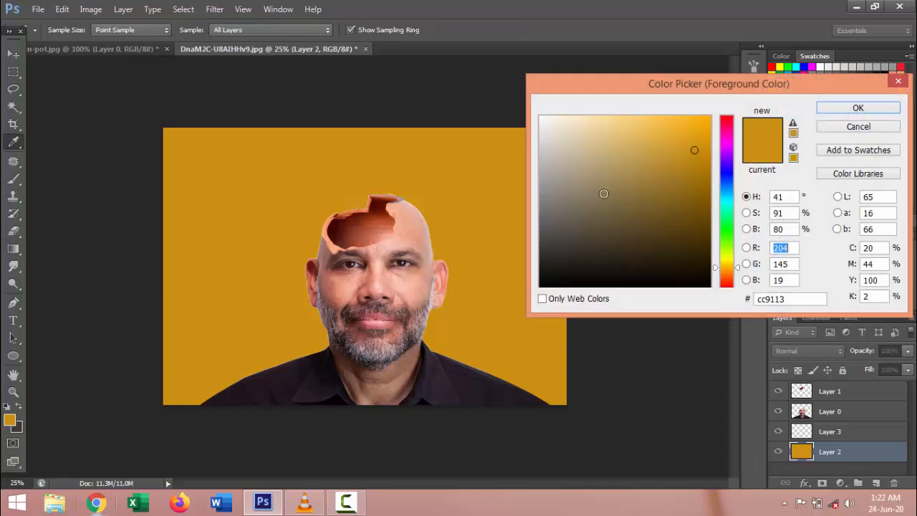
pyautogui.click(541, 116)
pyautogui.press('g')
pyautogui.click(841, 109)
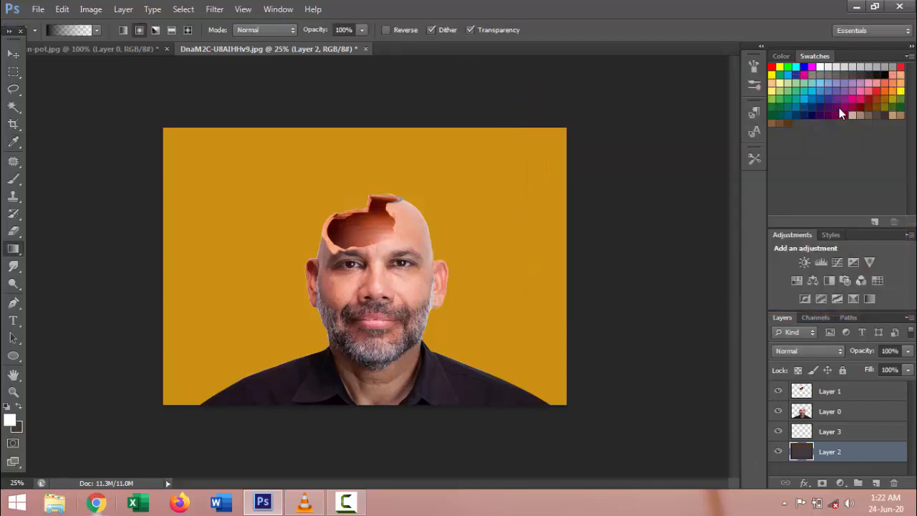
pyautogui.hotkey('ctrl', 'z')
pyautogui.hotkey('alt', 'BackSpace')
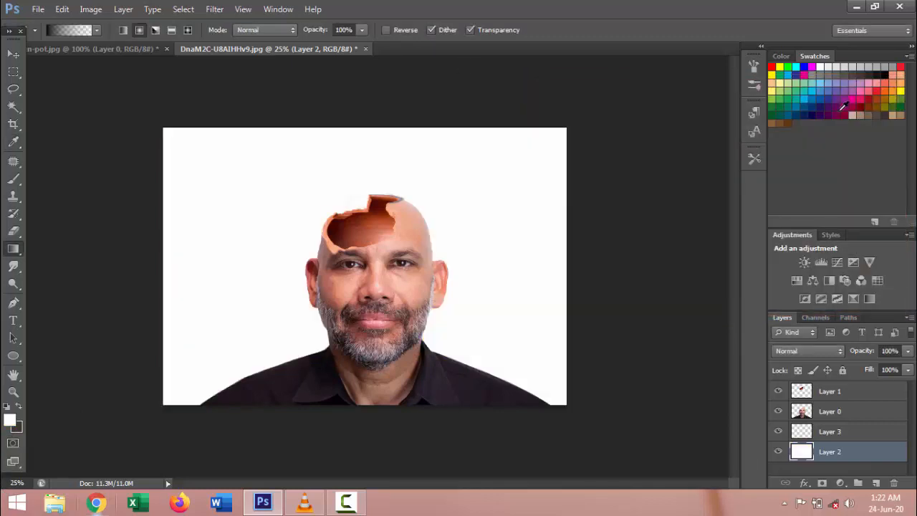
# Draw a radial gradient from transparent to black on Layer 3, outward from the man's face past the canvas edge.
pyautogui.click(853, 431)
pyautogui.moveTo(421, 290); pyautogui.dragTo(689, 313)
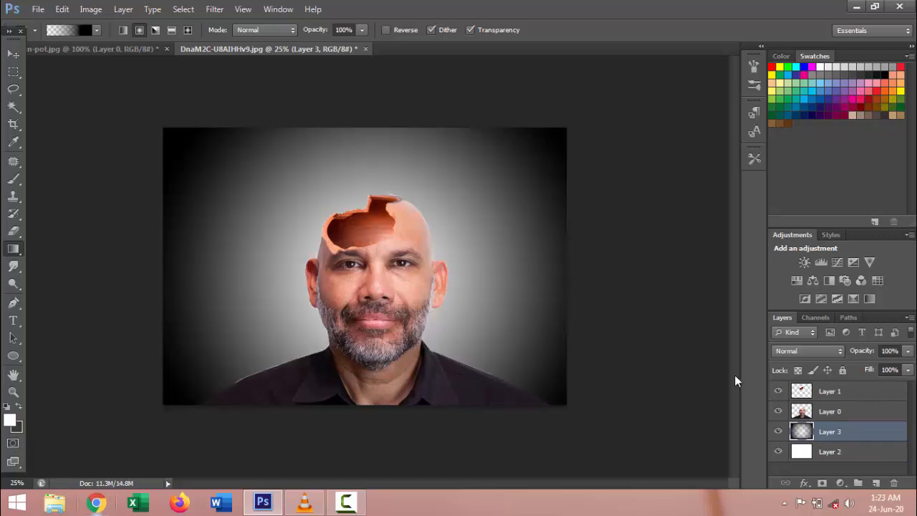
# Set the blend mode of the portrait layer, Layer 0, to Multiply.
pyautogui.click(831, 412)
pyautogui.click(810, 351)
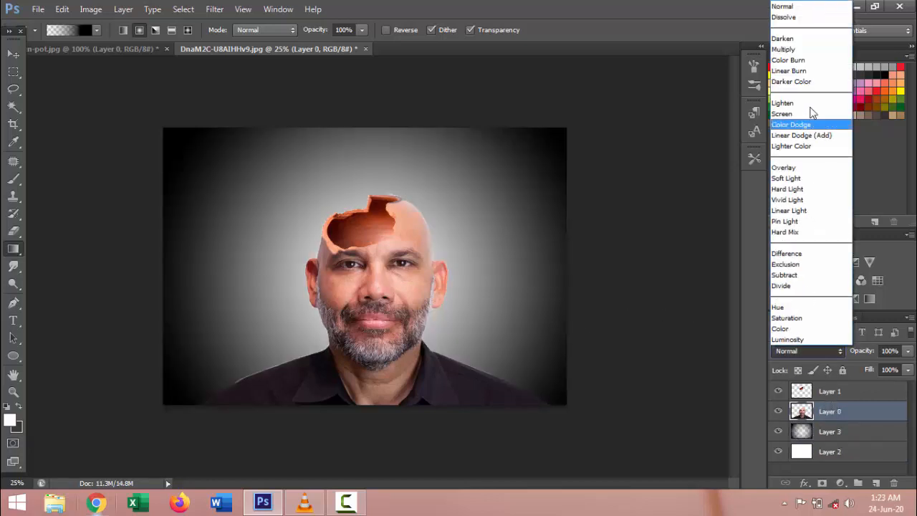
pyautogui.click(800, 47)
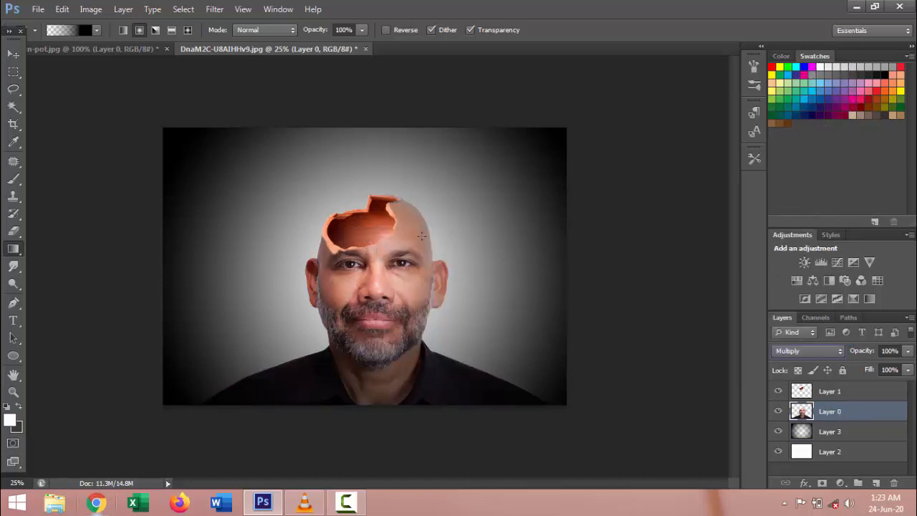
# Enlarge the gradient on Layer 3 well beyond the canvas edges to lighten the vignette behind the man.
pyautogui.click(836, 436)
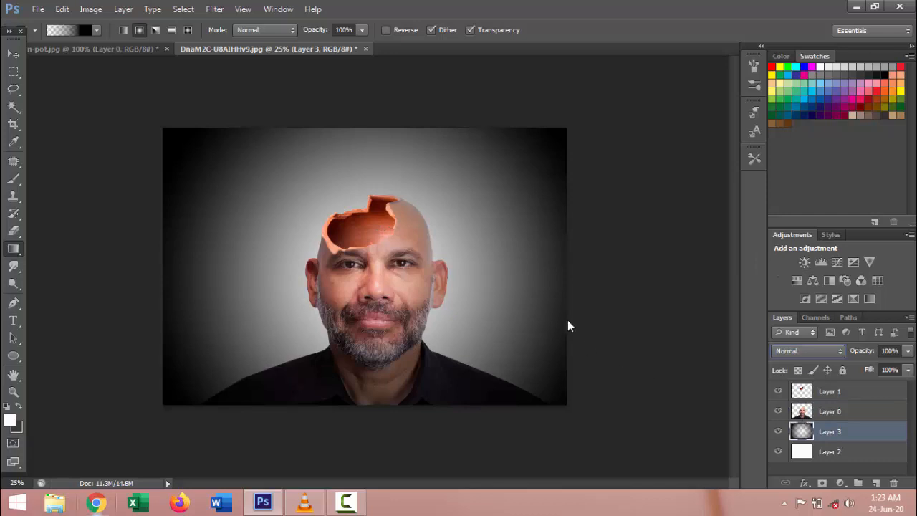
pyautogui.hotkey('ctrl', 't')
pyautogui.hotkey('ctrl', '-')
pyautogui.moveTo(500, 175); pyautogui.dragTo(525, 146)
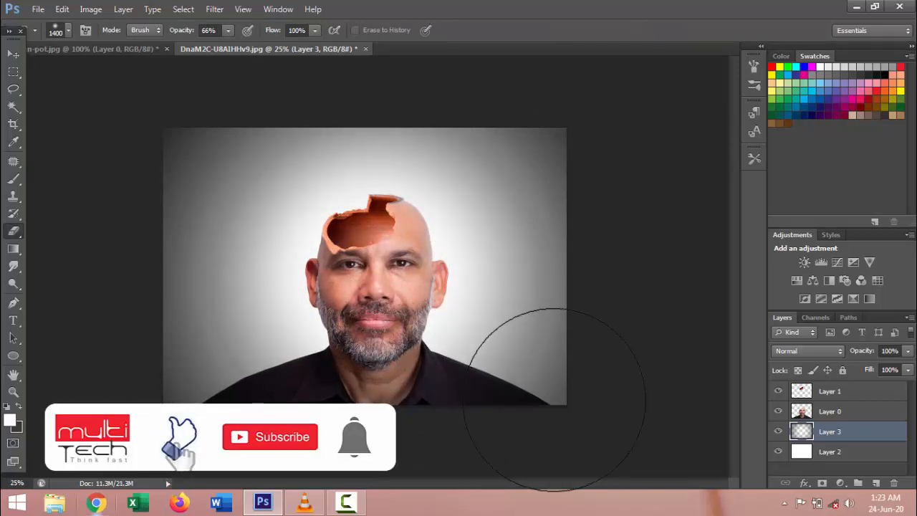
pyautogui.press('v')
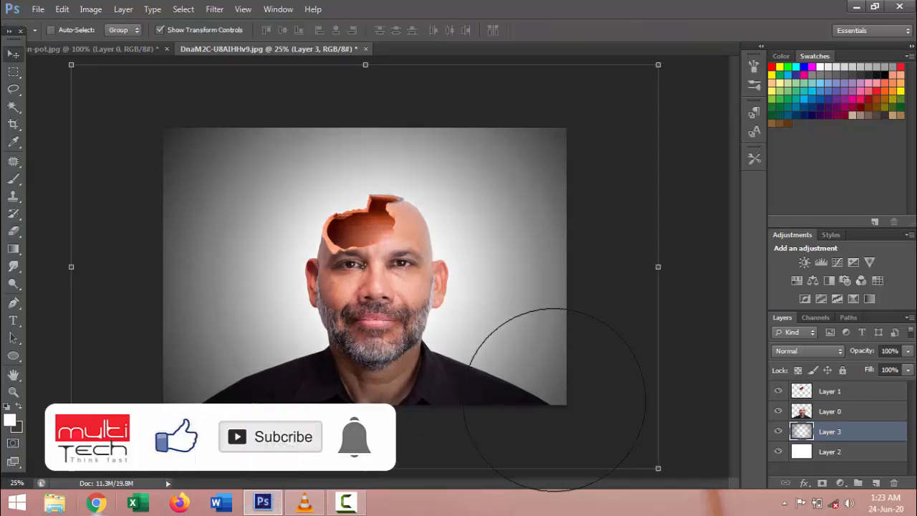